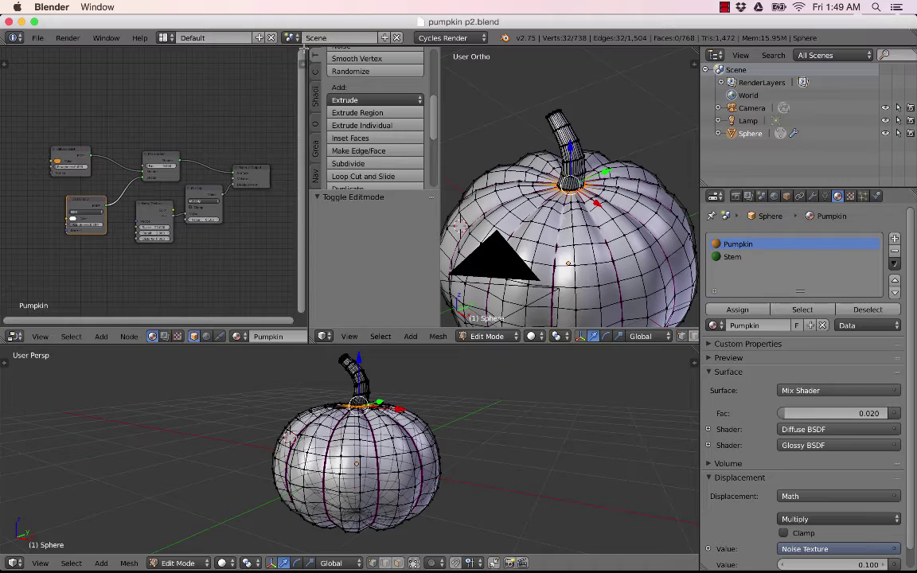
Step: Join the upper 3D view and the Node Editor into the bottom viewport, leaving one full-size 3D view
{"action": "left_click_drag", "start_coordinate": [304, 50], "coordinate": [450, 81]}
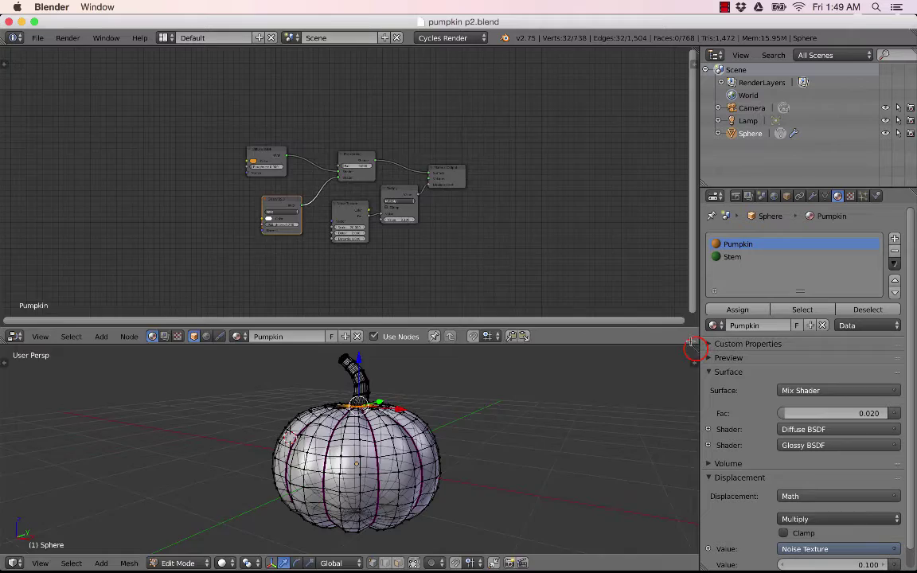
{"action": "left_click_drag", "start_coordinate": [694, 347], "coordinate": [596, 264]}
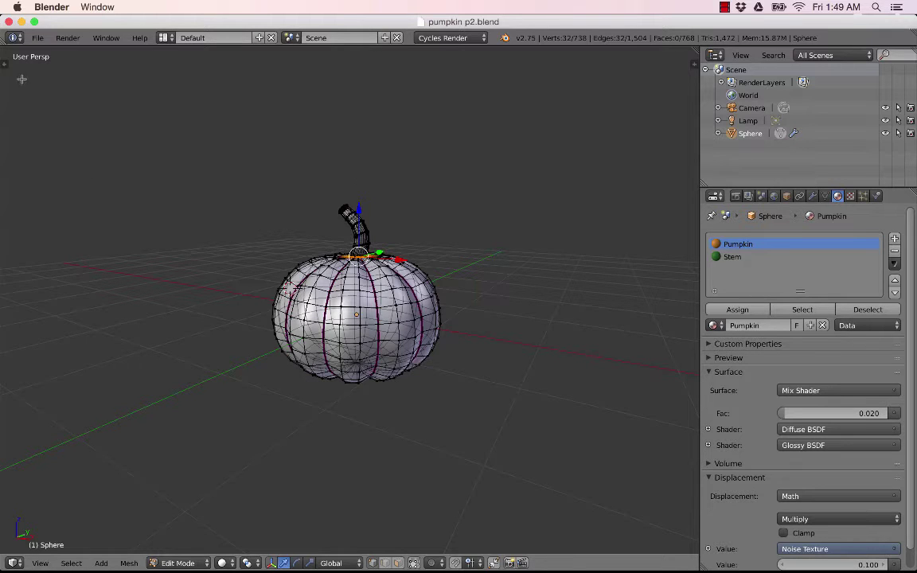
Step: In Object Mode, compare the Subsurf modifier with viewport display off and on, then apply it
{"action": "left_click", "coordinate": [5, 58]}
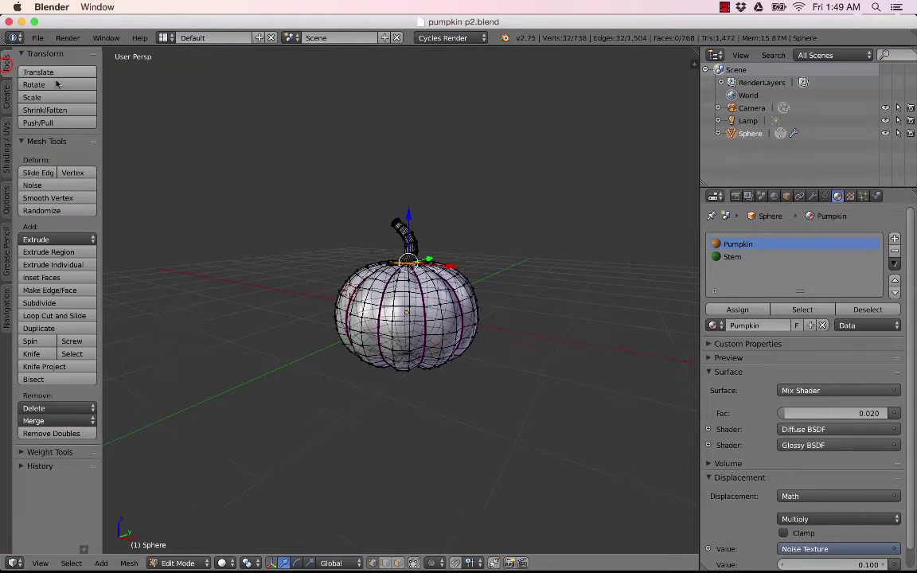
{"action": "scroll", "coordinate": [398, 338], "scroll_direction": "up", "scroll_amount": 4}
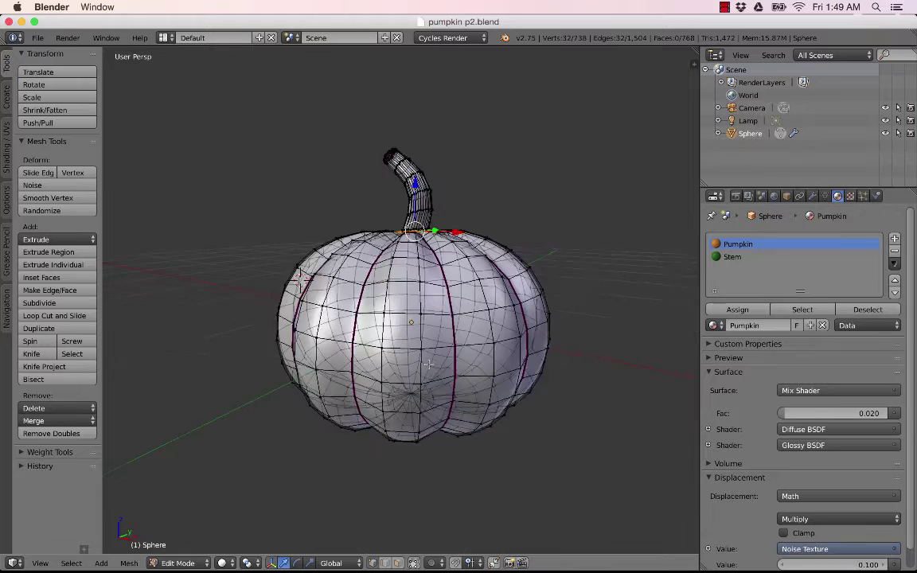
{"action": "scroll", "coordinate": [428, 364], "scroll_direction": "down", "scroll_amount": 2}
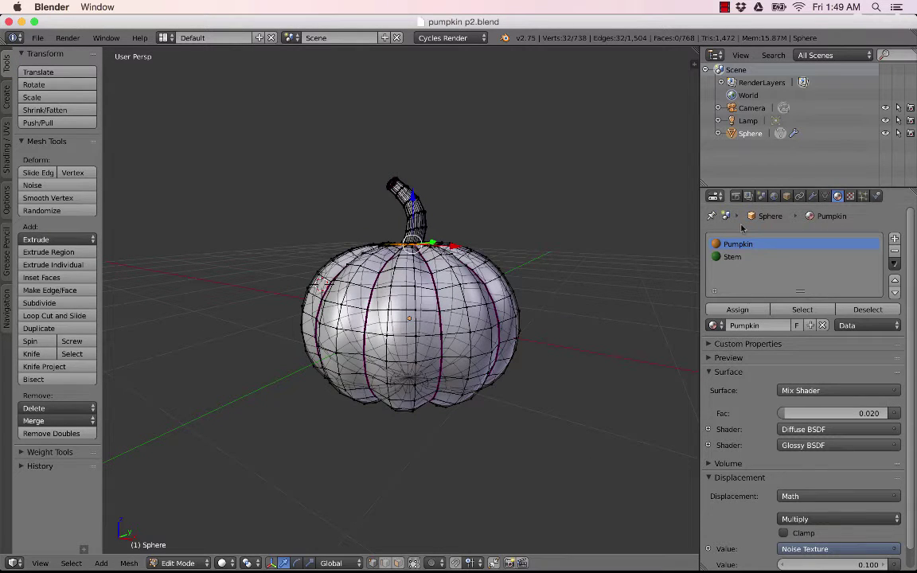
{"action": "left_click", "coordinate": [812, 195]}
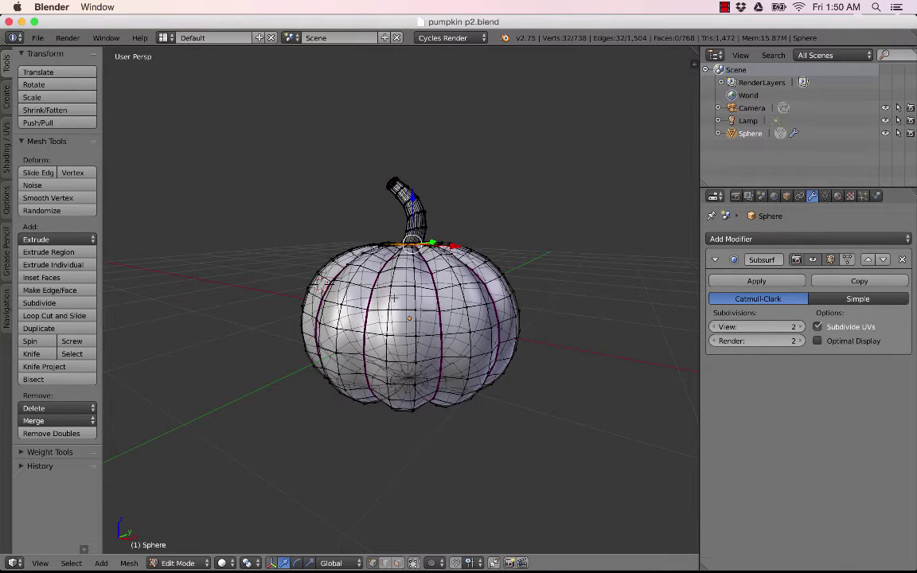
{"action": "scroll", "coordinate": [404, 292], "scroll_direction": "down", "scroll_amount": 2}
{"action": "scroll", "coordinate": [404, 291], "scroll_direction": "up", "scroll_amount": 4}
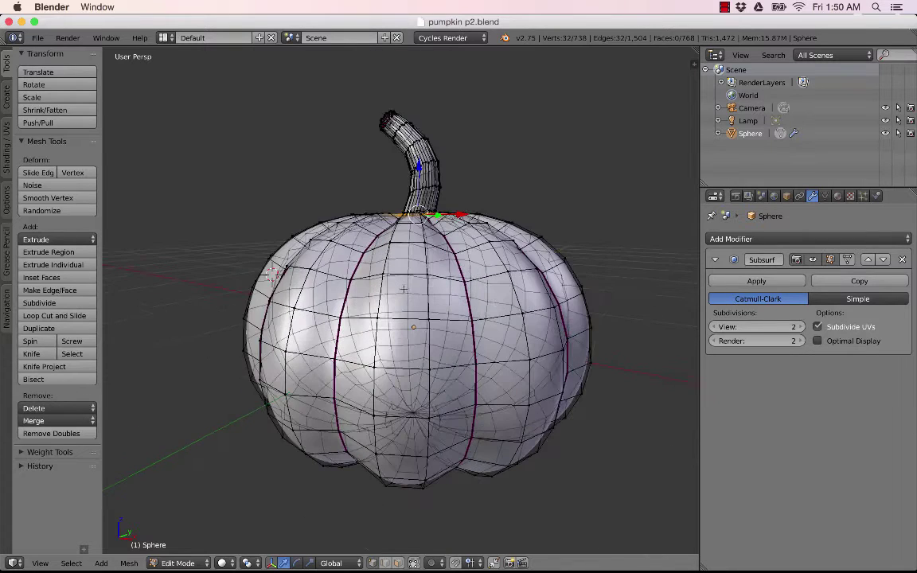
{"action": "key", "text": "Tab"}
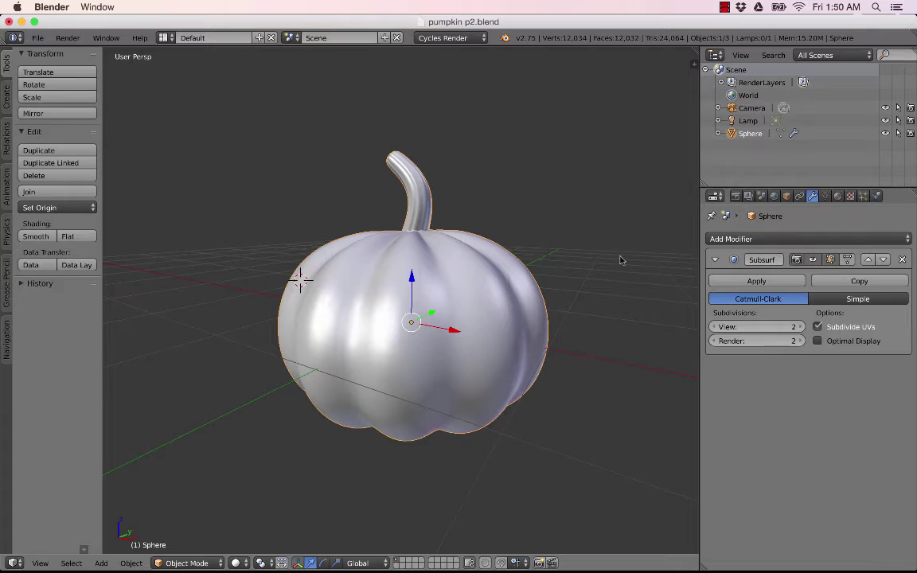
{"action": "left_click", "coordinate": [812, 259]}
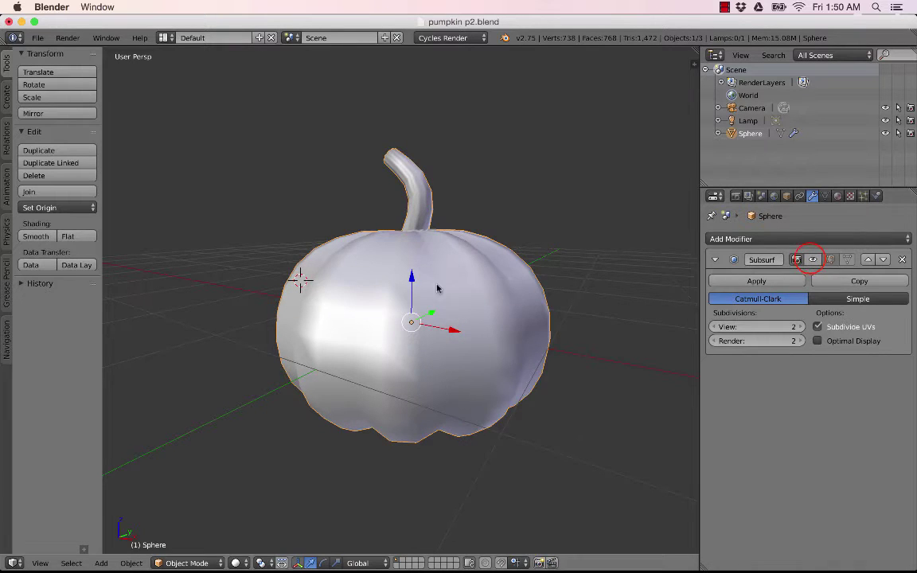
{"action": "middle_click_drag", "start_coordinate": [394, 259], "coordinate": [445, 307]}
{"action": "left_click", "coordinate": [813, 259]}
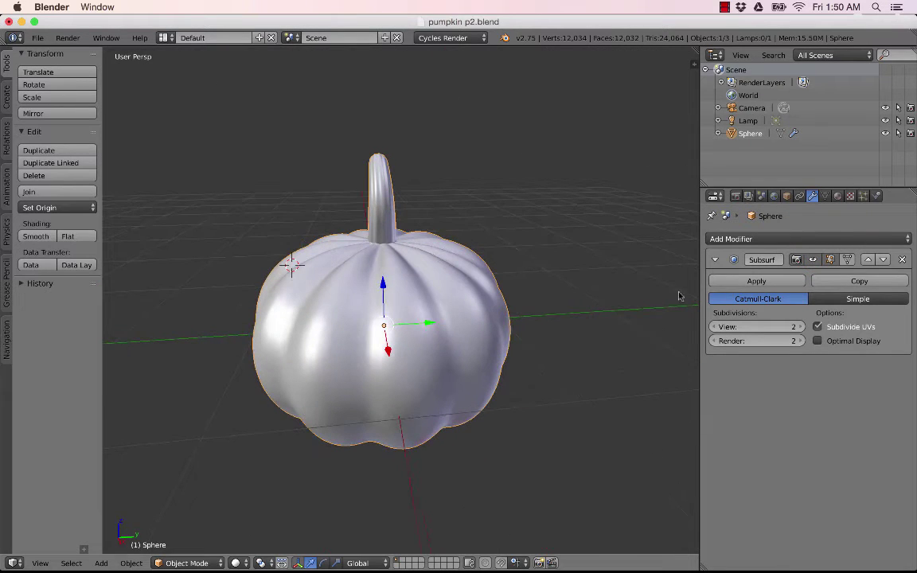
{"action": "left_click", "coordinate": [756, 281]}
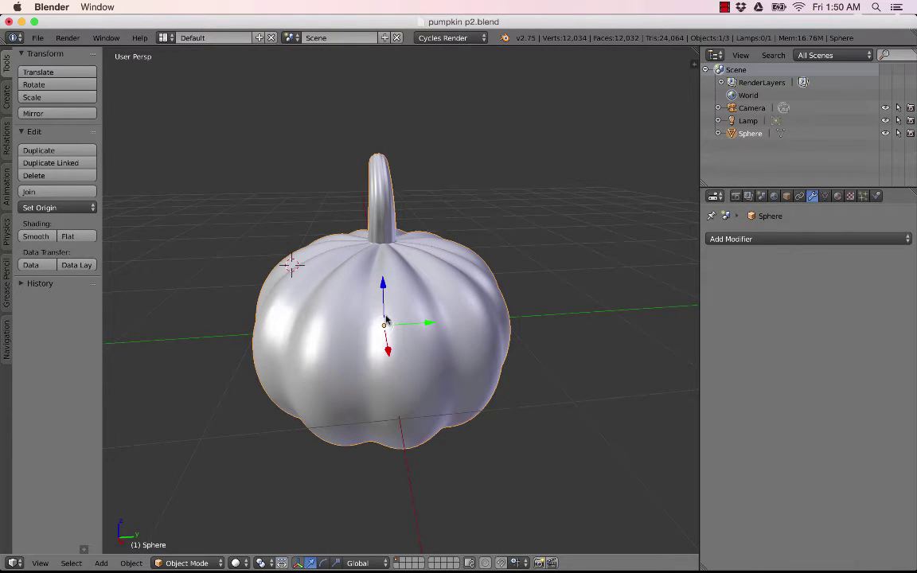
Step: Enter Edit Mode on the pumpkin and switch to an orthographic Front view
{"action": "key", "text": "Tab"}
{"action": "scroll", "coordinate": [382, 318], "scroll_direction": "up", "scroll_amount": 5}
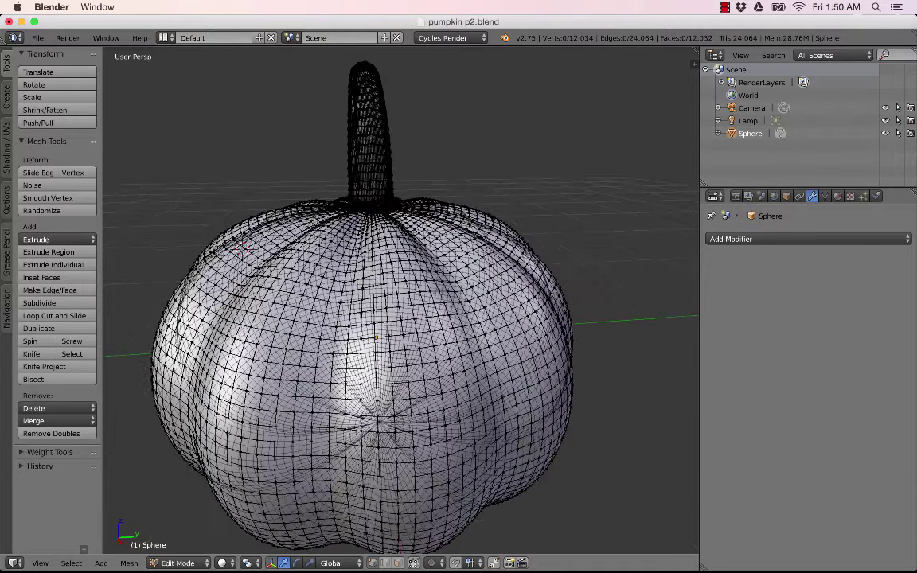
{"action": "scroll", "coordinate": [382, 318], "scroll_direction": "down", "scroll_amount": 3}
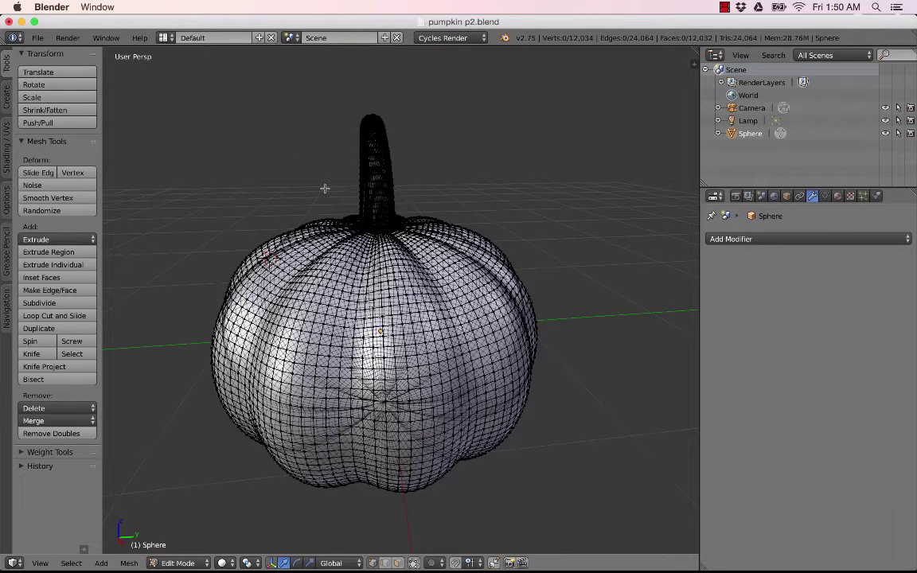
{"action": "key", "text": "KP_5"}
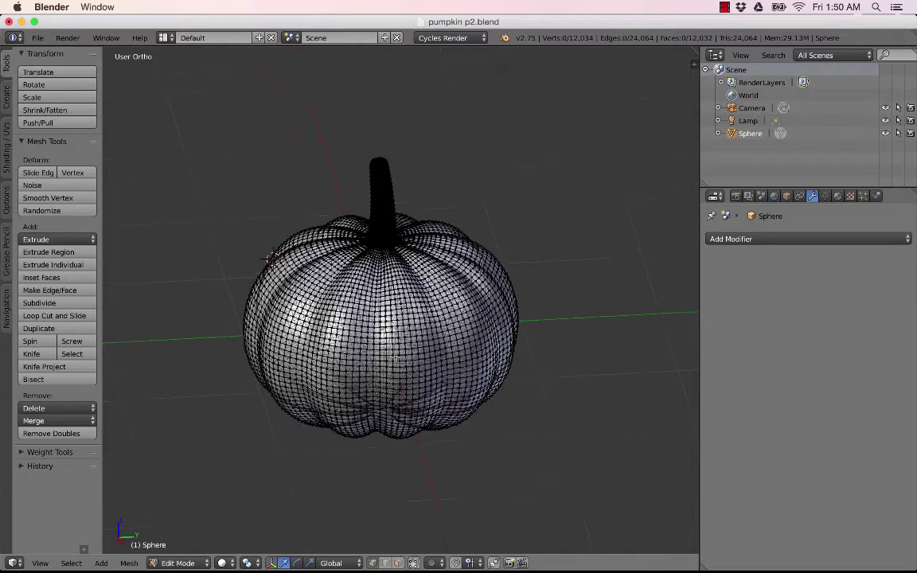
{"action": "middle_click_drag", "start_coordinate": [395, 360], "coordinate": [395, 340]}
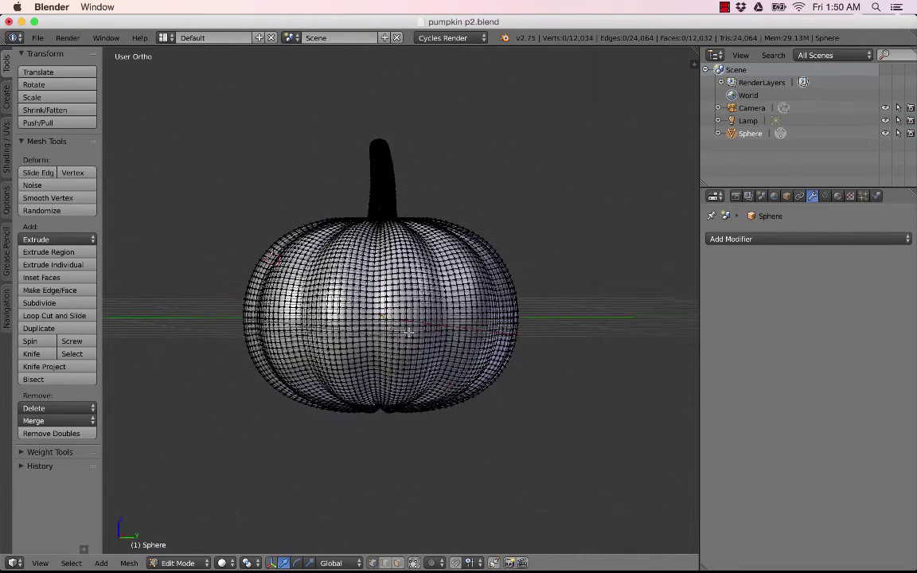
{"action": "key", "text": "KP_1"}
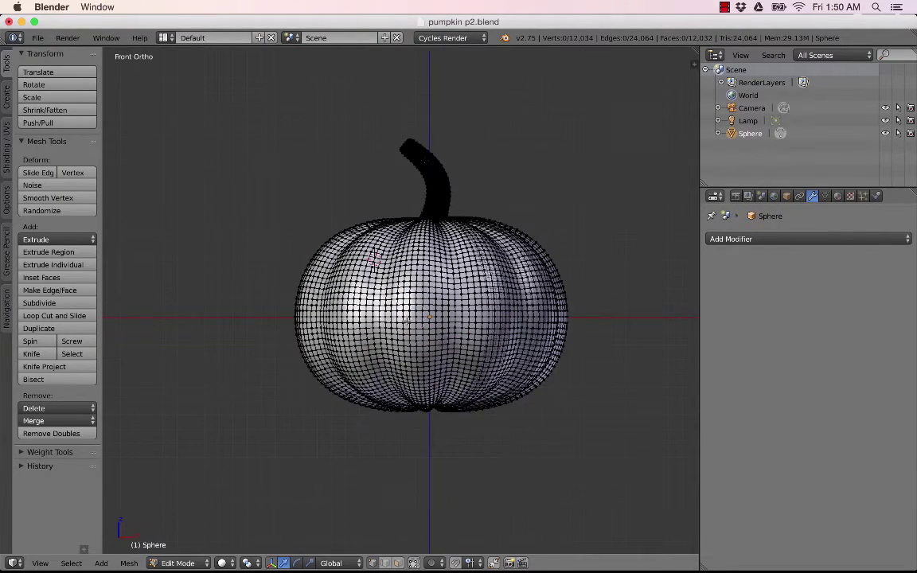
{"action": "scroll", "coordinate": [429, 304], "scroll_direction": "up", "scroll_amount": 5}
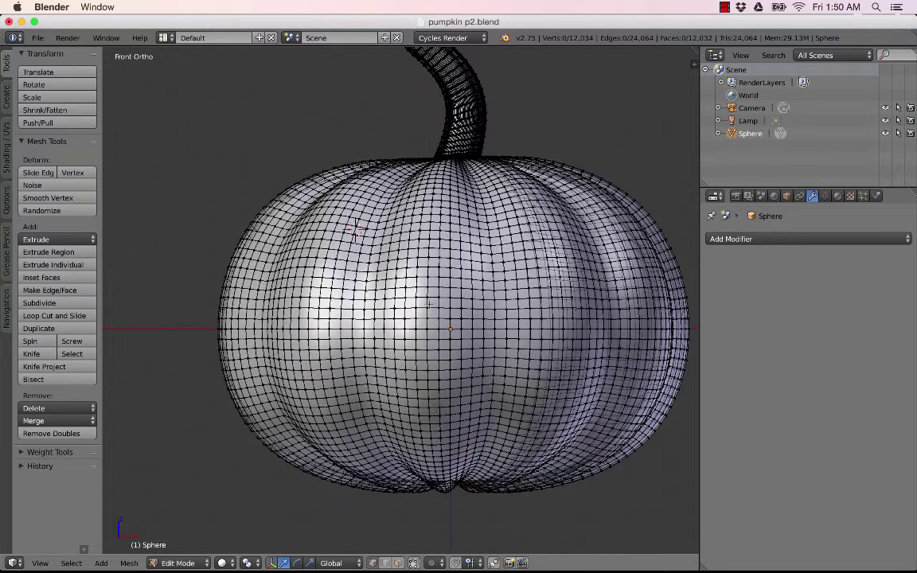
{"action": "scroll", "coordinate": [429, 304], "scroll_direction": "down", "scroll_amount": 2}
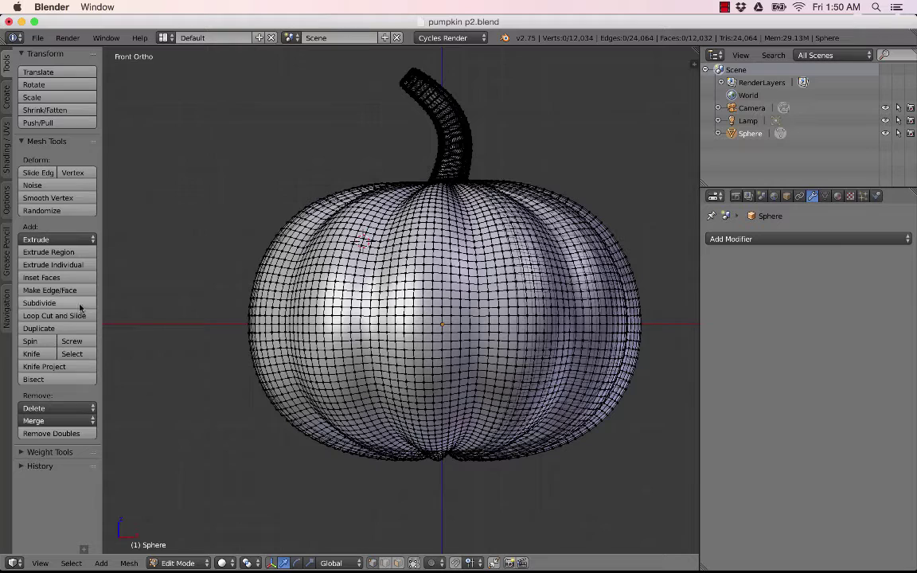
Step: Knife-cut a triangular left-eye outline into the pumpkin's upper front and confirm it
{"action": "left_click", "coordinate": [33, 354]}
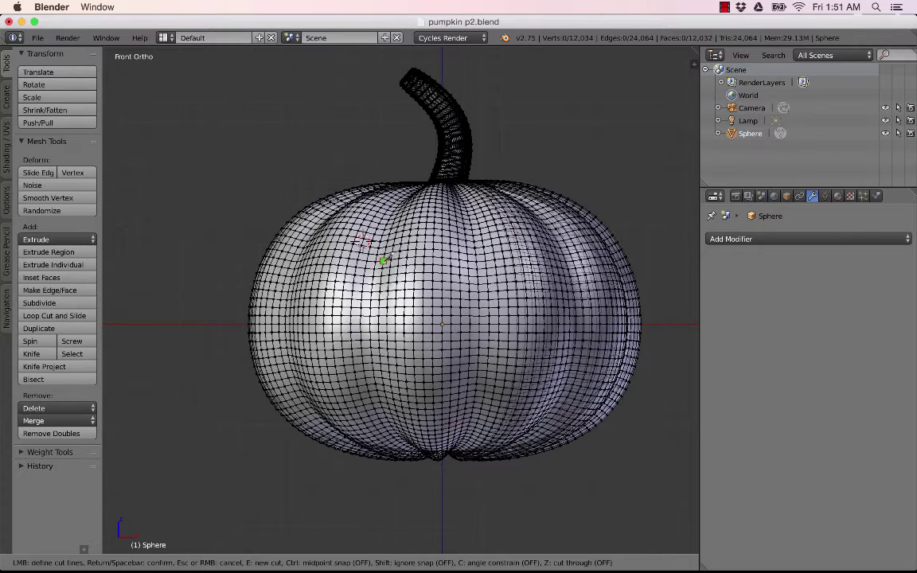
{"action": "scroll", "coordinate": [386, 257], "scroll_direction": "up", "scroll_amount": 2}
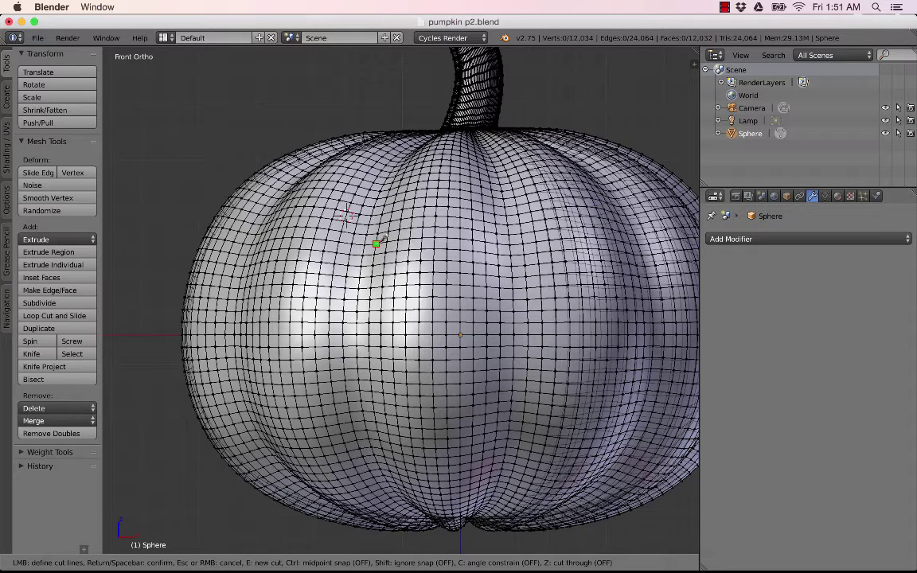
{"action": "left_click", "coordinate": [376, 243]}
{"action": "left_click", "coordinate": [315, 310]}
{"action": "left_click", "coordinate": [315, 309]}
{"action": "left_click", "coordinate": [377, 243]}
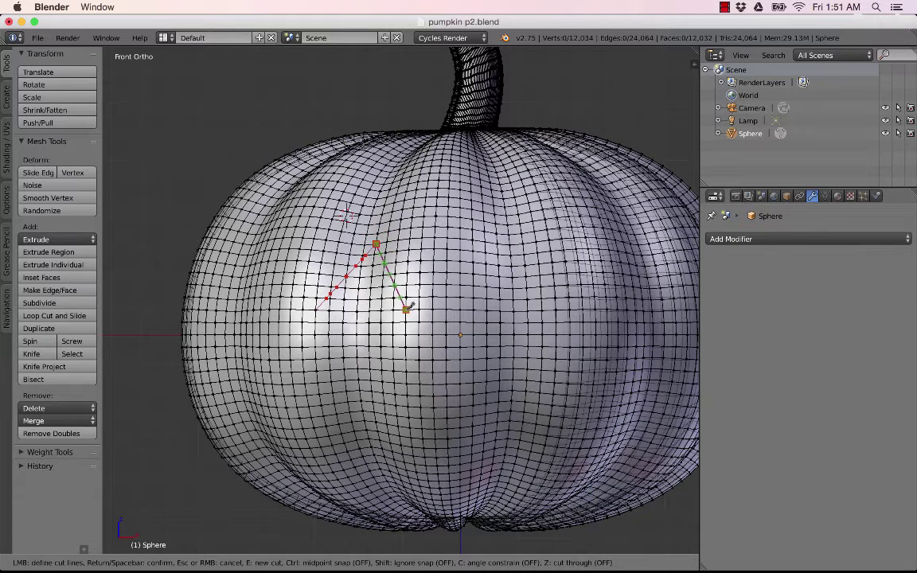
{"action": "left_click", "coordinate": [406, 309]}
{"action": "key", "text": "Return"}
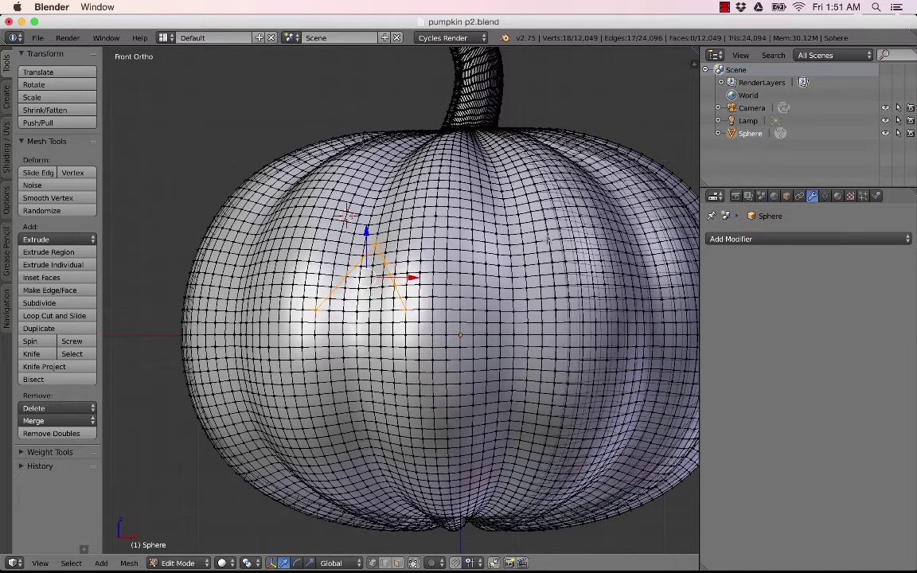
{"action": "left_click", "coordinate": [32, 353]}
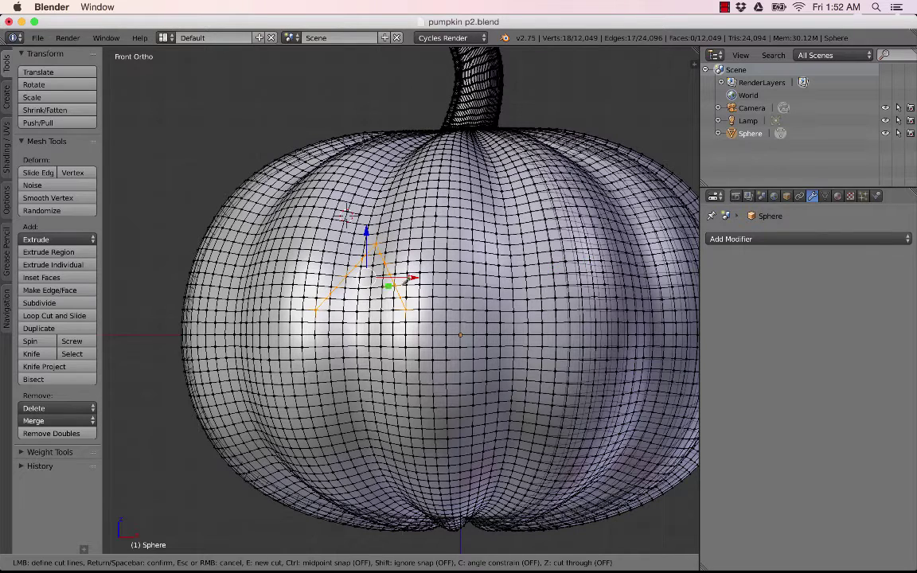
Step: Hide back-facing wires, then knife-cut an angular right-eye outline on the pumpkin's right front
{"action": "right_click", "coordinate": [454, 274]}
{"action": "left_click", "coordinate": [413, 563]}
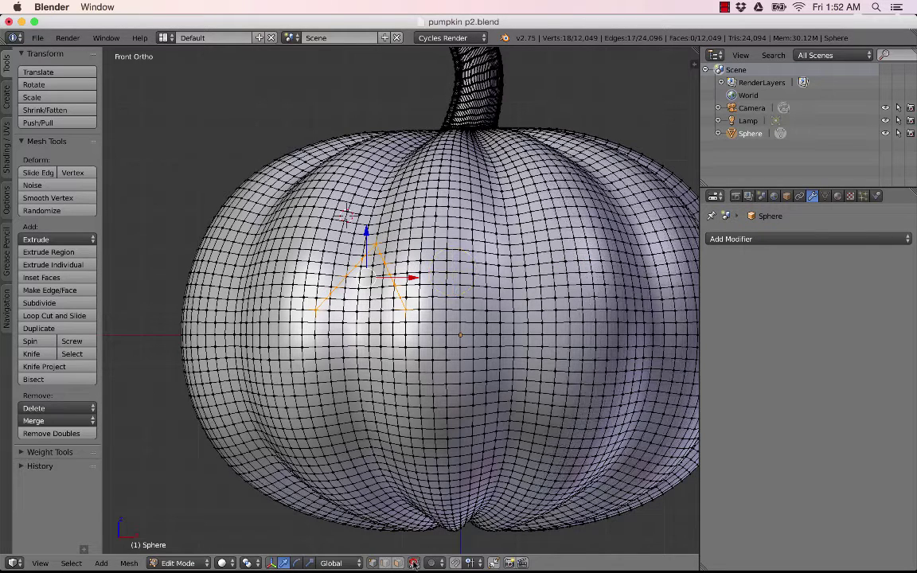
{"action": "left_click", "coordinate": [35, 354]}
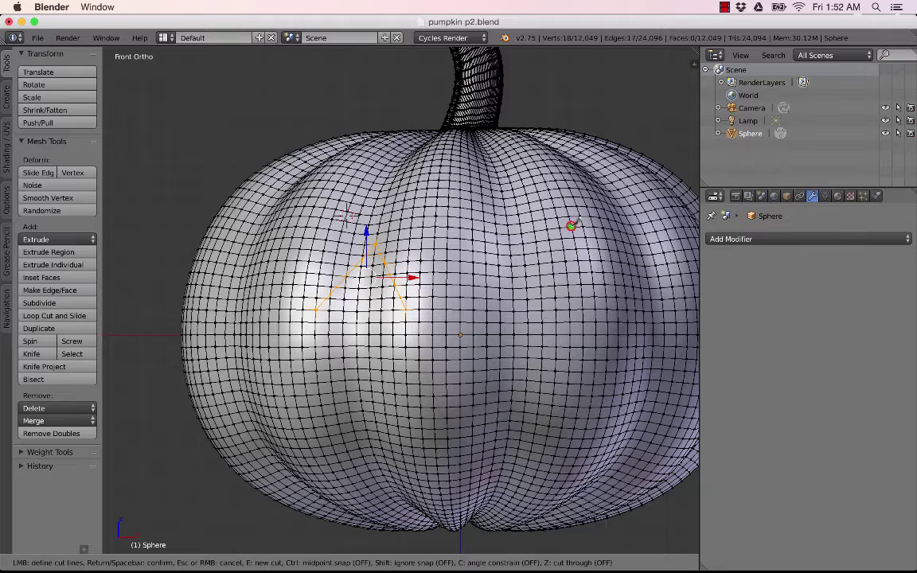
{"action": "left_click", "coordinate": [572, 227]}
{"action": "left_click", "coordinate": [525, 288]}
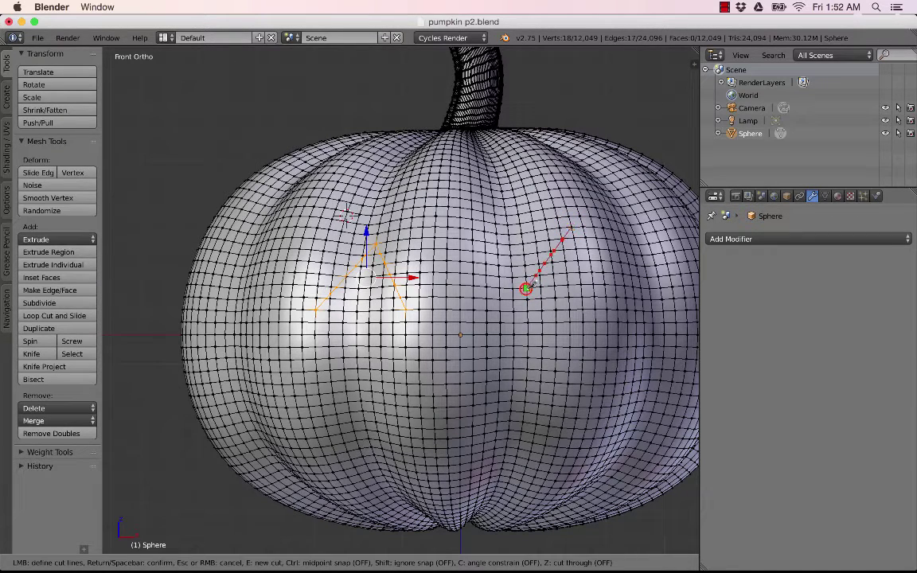
{"action": "left_click", "coordinate": [572, 228]}
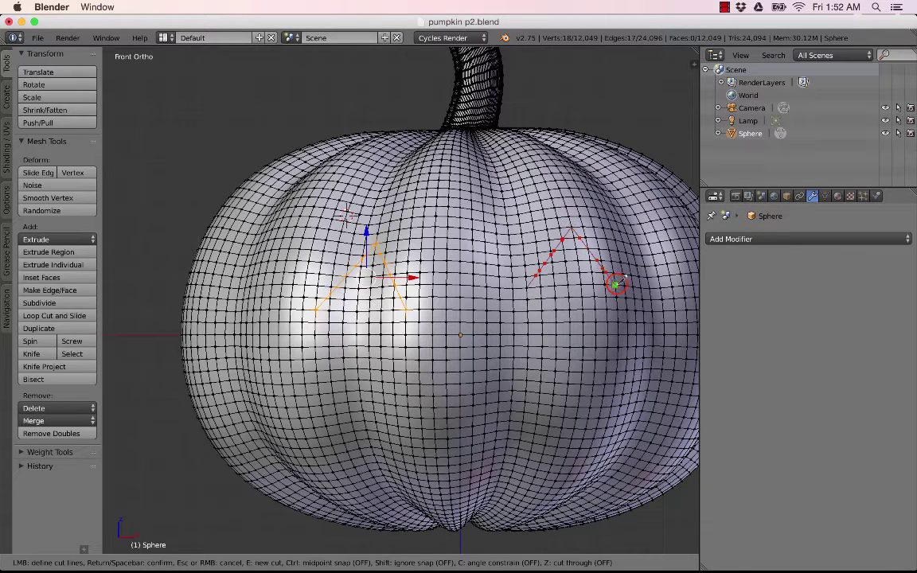
{"action": "key", "text": "Return"}
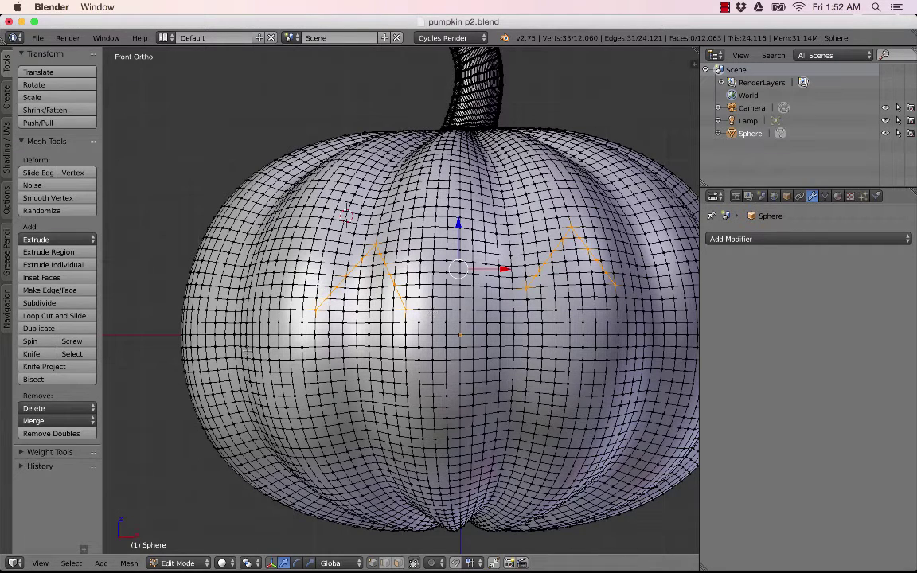
Step: Knife-cut a closed triangular nose outline below the eyes
{"action": "left_click", "coordinate": [34, 354]}
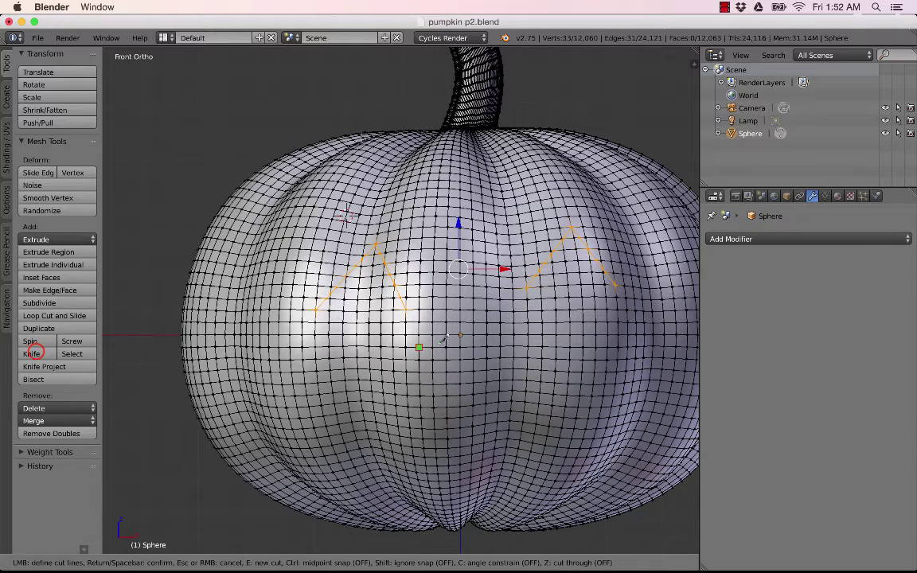
{"action": "left_click", "coordinate": [472, 323]}
{"action": "left_click", "coordinate": [446, 372]}
{"action": "left_click", "coordinate": [515, 357]}
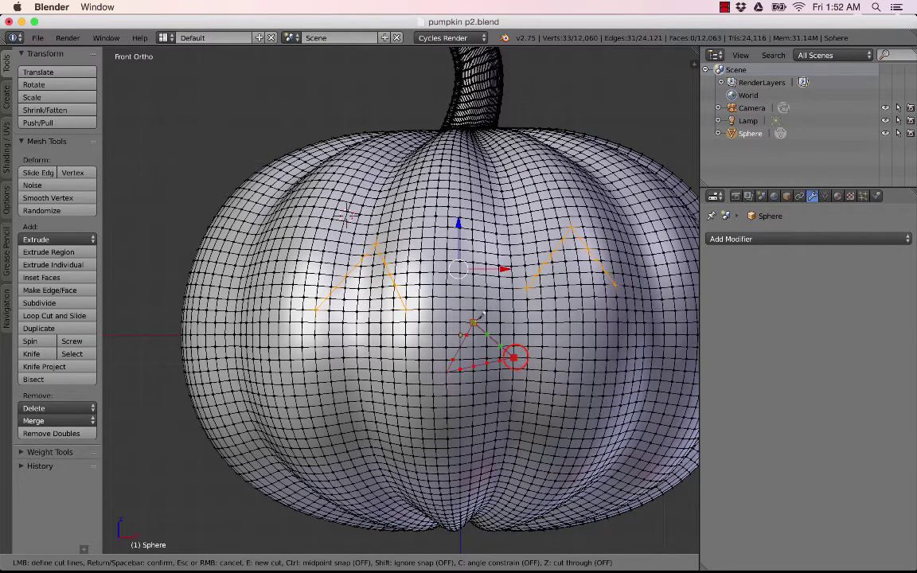
{"action": "left_click", "coordinate": [473, 322]}
{"action": "key", "text": "Return"}
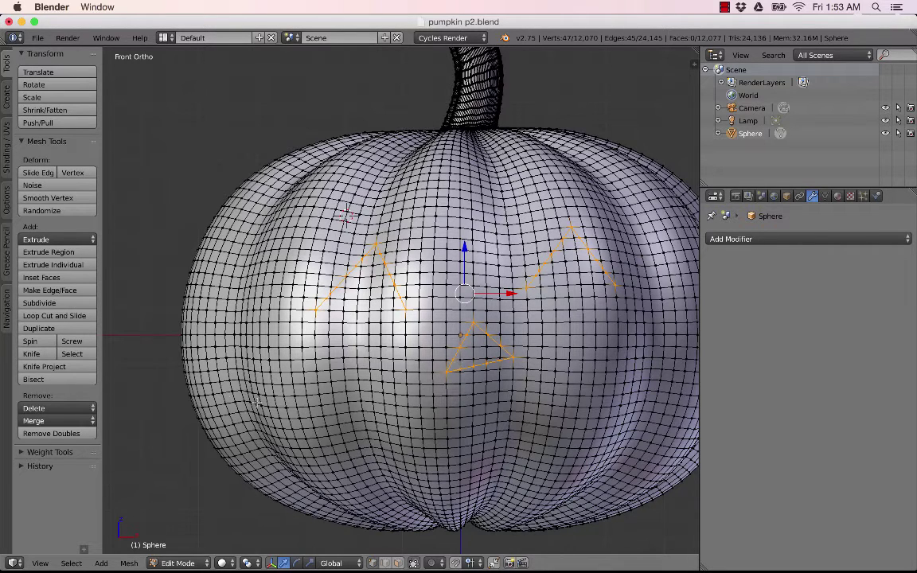
Step: Knife-cut a closed zigzag mouth outline across the lower face
{"action": "left_click", "coordinate": [32, 353]}
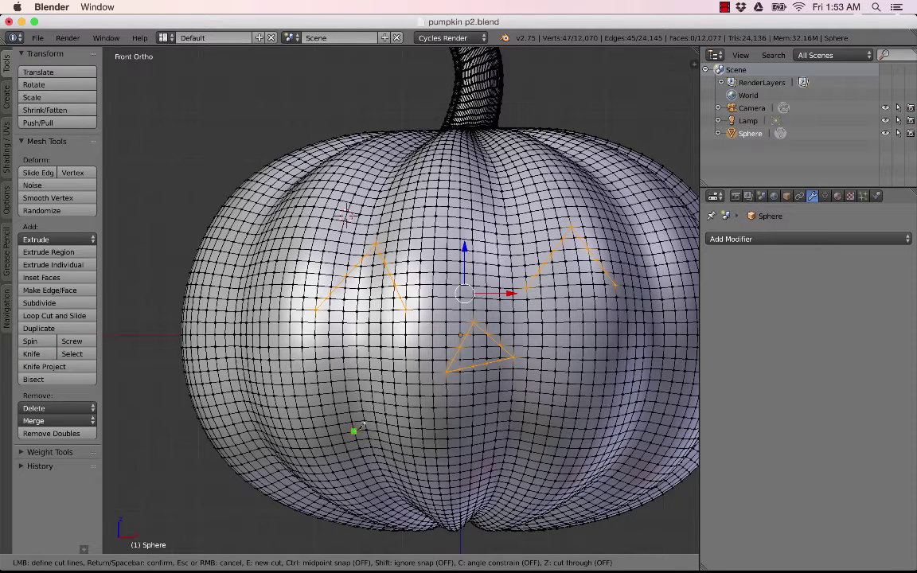
{"action": "left_click", "coordinate": [355, 430]}
{"action": "left_click", "coordinate": [395, 394]}
{"action": "left_click", "coordinate": [433, 416]}
{"action": "left_click", "coordinate": [474, 394]}
{"action": "left_click", "coordinate": [552, 395]}
{"action": "left_click", "coordinate": [580, 448]}
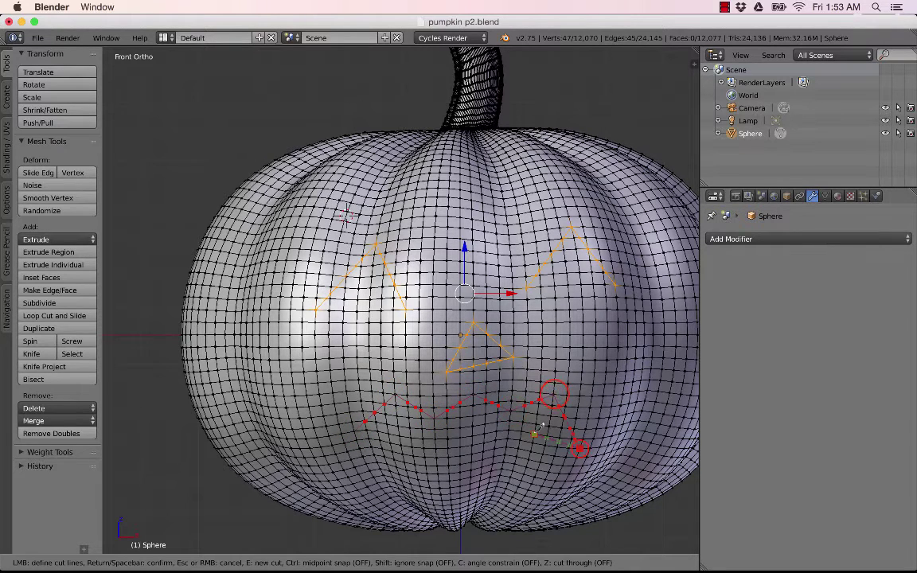
{"action": "left_click", "coordinate": [534, 434]}
{"action": "left_click", "coordinate": [471, 434]}
{"action": "left_click", "coordinate": [436, 448]}
{"action": "left_click", "coordinate": [363, 425]}
{"action": "key", "text": "Return"}
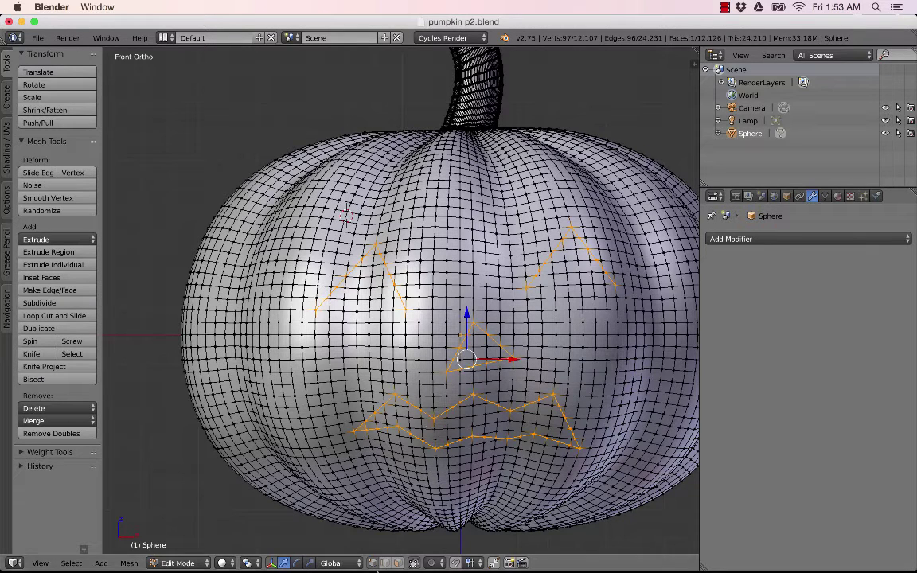
Step: In Face select mode, select the faces inside the left eye outline and delete them
{"action": "left_click", "coordinate": [398, 563]}
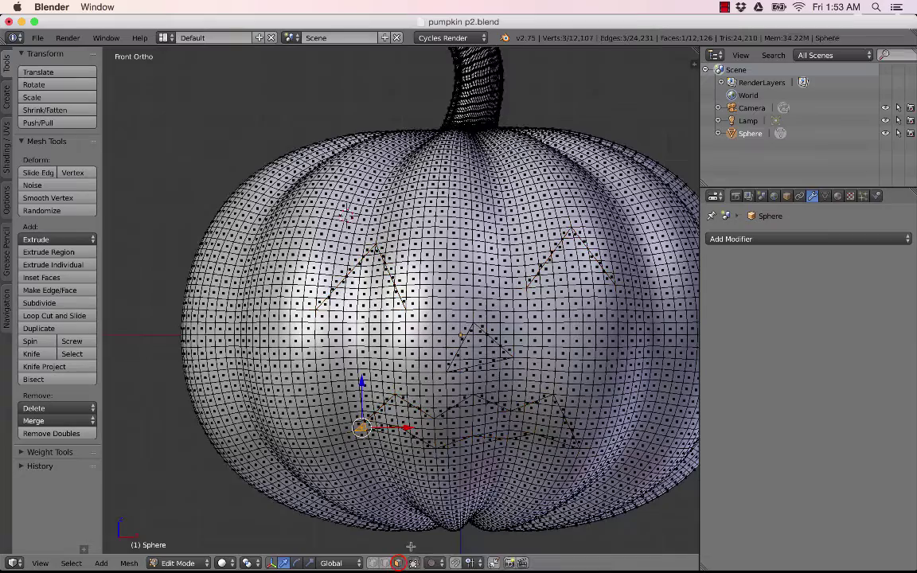
{"action": "scroll", "coordinate": [372, 273], "scroll_direction": "up", "scroll_amount": 4}
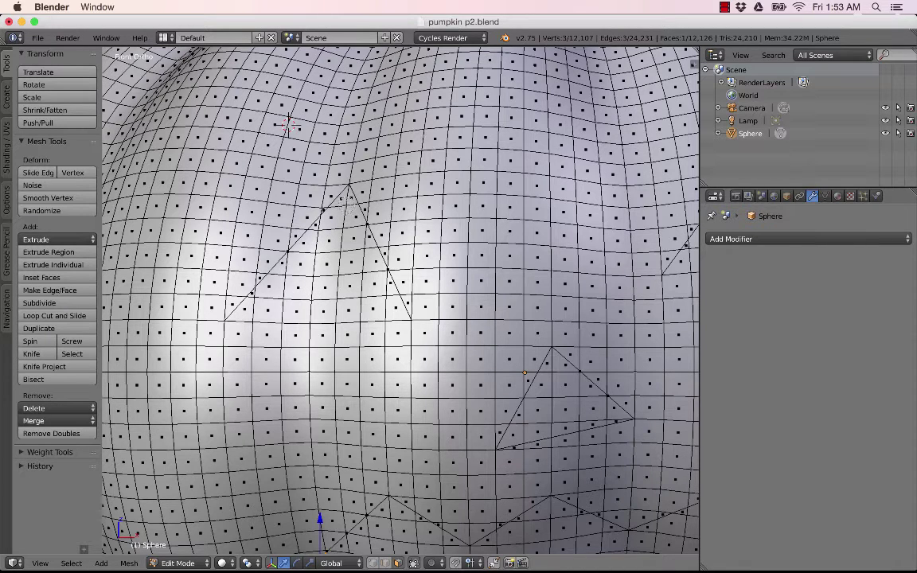
{"action": "mouse_move", "coordinate": [347, 203]}
{"action": "left_mouse_down"}
{"action": "mouse_move", "coordinate": [306, 263]}
{"action": "mouse_move", "coordinate": [231, 298]}
{"action": "mouse_move", "coordinate": [386, 304]}
{"action": "mouse_move", "coordinate": [378, 280]}
{"action": "left_mouse_up"}
{"action": "mouse_move", "coordinate": [358, 229]}
{"action": "left_mouse_down"}
{"action": "mouse_move", "coordinate": [321, 265]}
{"action": "mouse_move", "coordinate": [324, 284]}
{"action": "mouse_move", "coordinate": [364, 249]}
{"action": "left_mouse_up"}
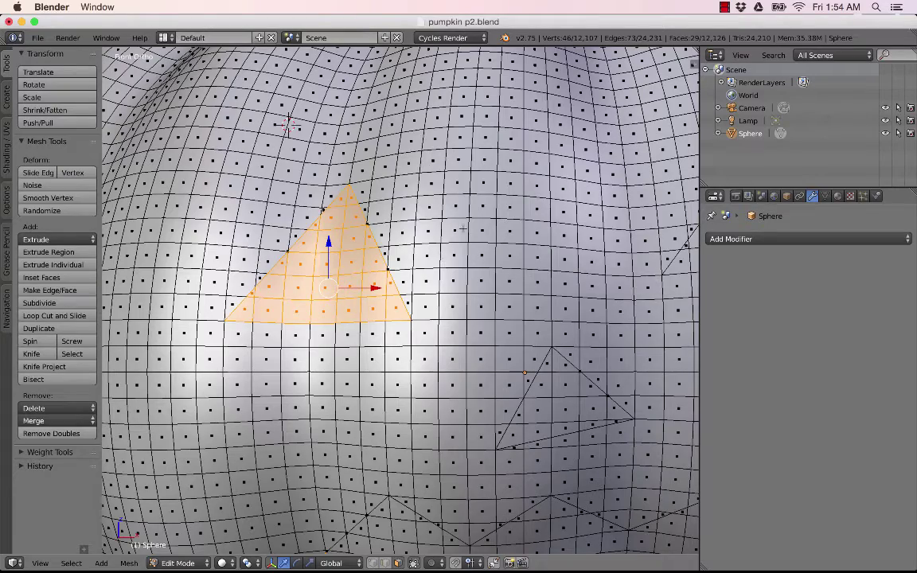
{"action": "key", "text": "x"}
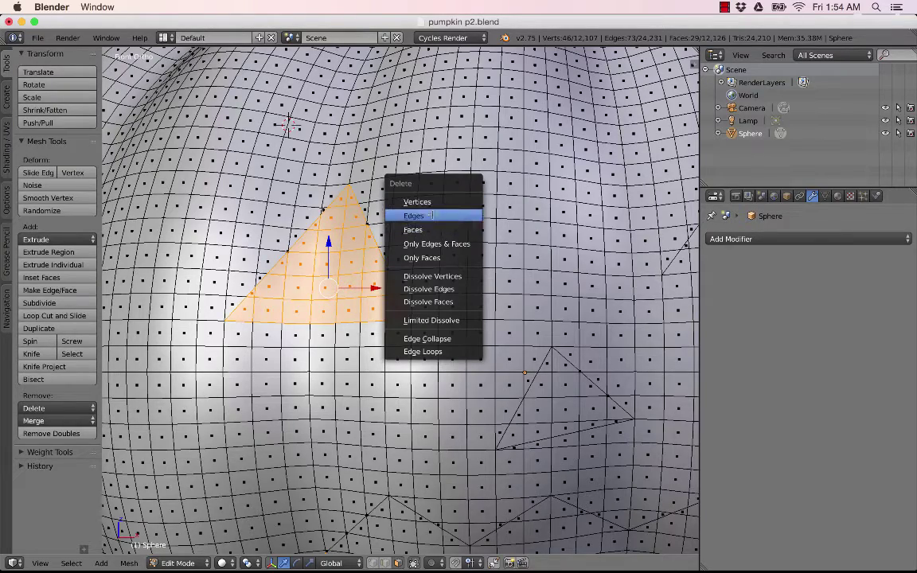
{"action": "left_click", "coordinate": [431, 229]}
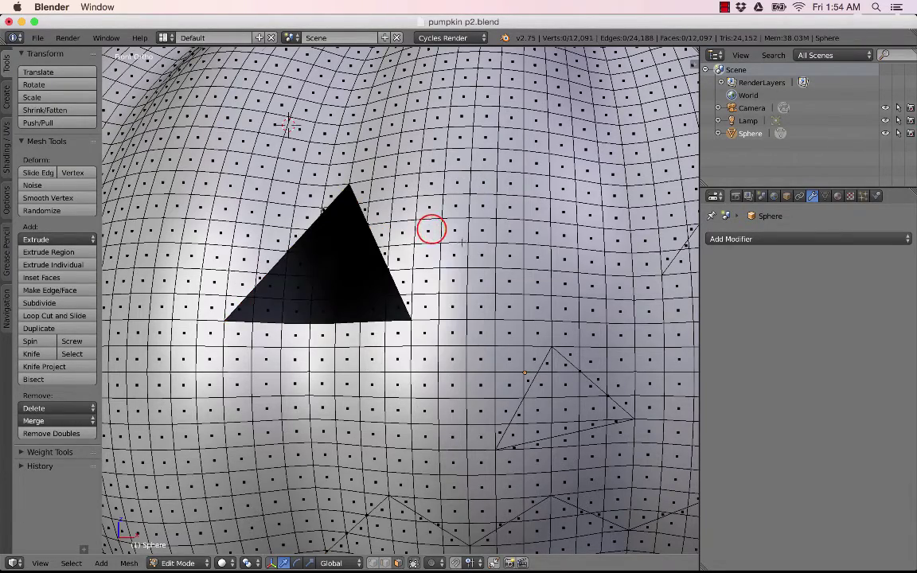
{"action": "middle_click_drag", "start_coordinate": [431, 229], "coordinate": [457, 236]}
{"action": "scroll", "coordinate": [457, 237], "scroll_direction": "down", "scroll_amount": 6}
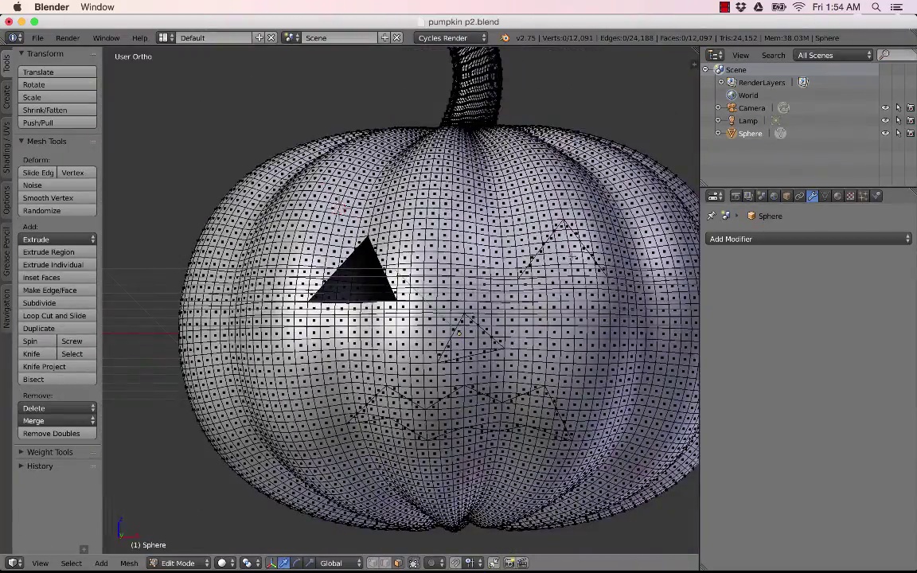
{"action": "middle_click_drag", "start_coordinate": [468, 236], "coordinate": [394, 251]}
{"action": "scroll", "coordinate": [400, 299], "scroll_direction": "up", "scroll_amount": 3}
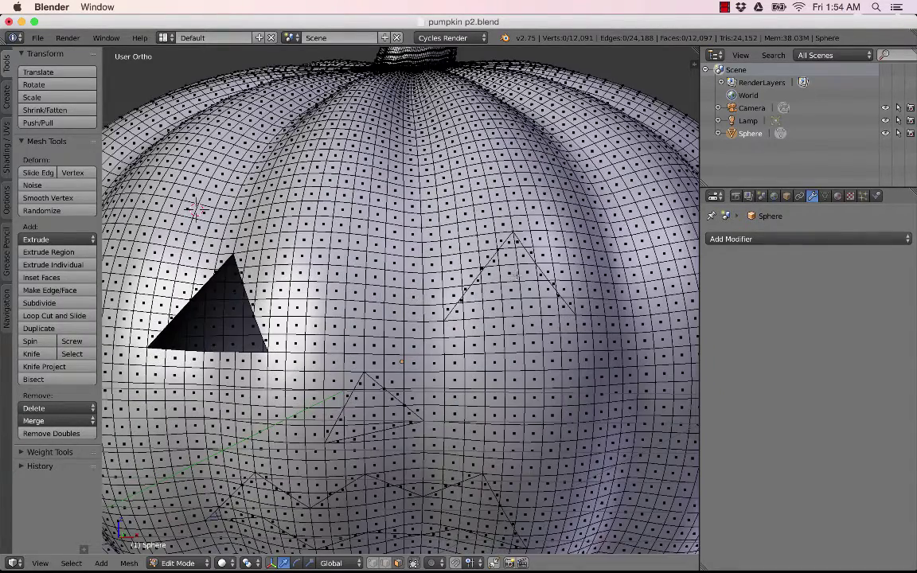
Step: Circle-select all faces inside the right eye outline and delete them
{"action": "key", "text": "c"}
{"action": "mouse_move", "coordinate": [501, 274]}
{"action": "left_mouse_down"}
{"action": "mouse_move", "coordinate": [511, 250]}
{"action": "mouse_move", "coordinate": [510, 305]}
{"action": "left_mouse_up"}
{"action": "right_click", "coordinate": [510, 305]}
{"action": "right_click", "coordinate": [547, 304], "text": "shift"}
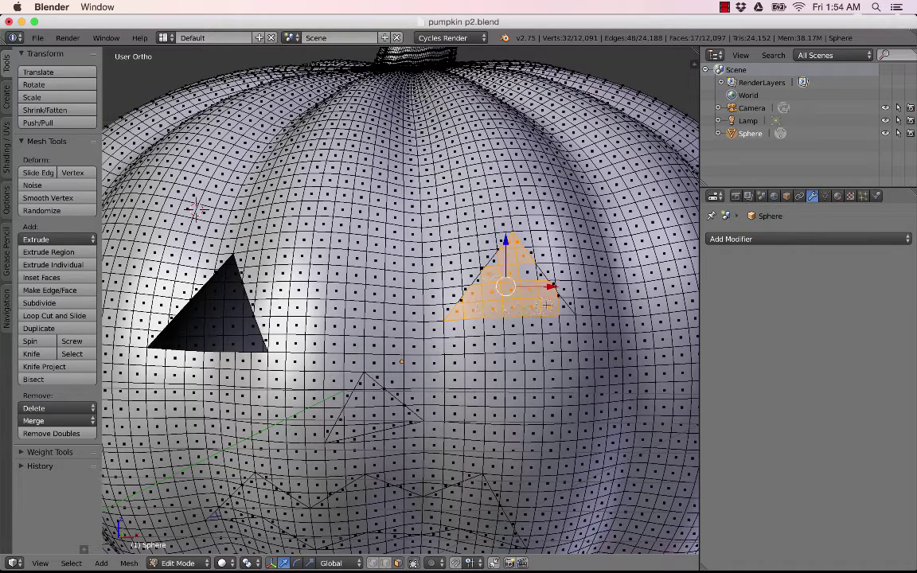
{"action": "key", "text": "c"}
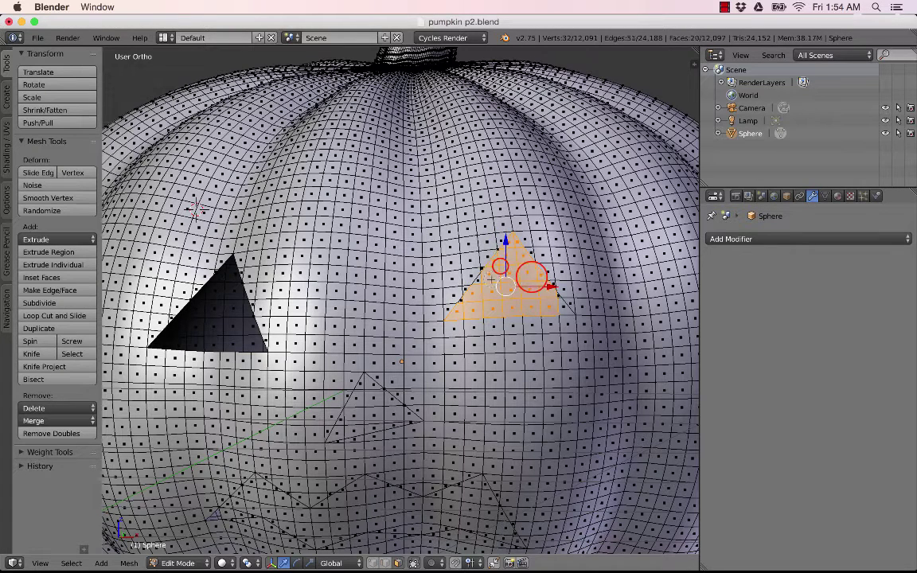
{"action": "mouse_move", "coordinate": [524, 262]}
{"action": "left_mouse_down"}
{"action": "mouse_move", "coordinate": [485, 285]}
{"action": "mouse_move", "coordinate": [552, 299]}
{"action": "left_mouse_up"}
{"action": "right_click", "coordinate": [475, 308]}
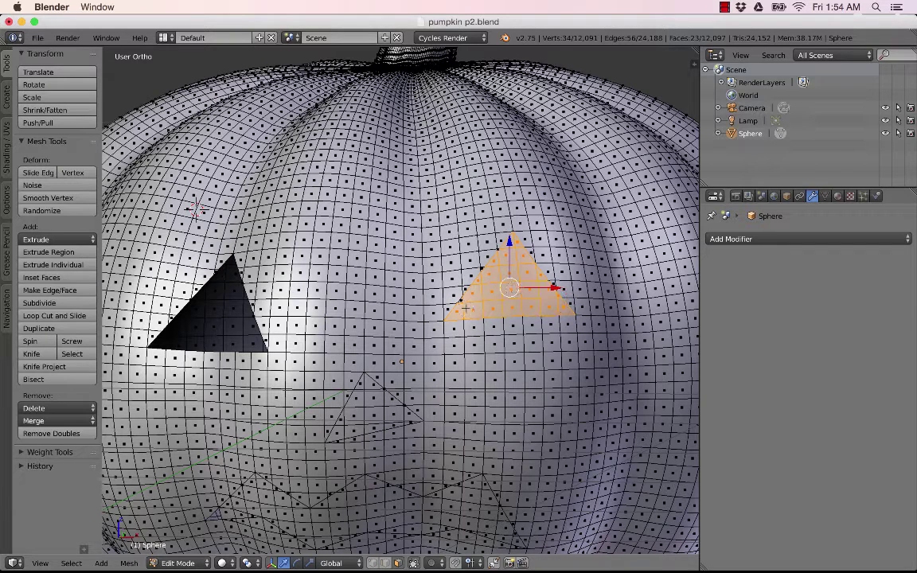
{"action": "key", "text": "c"}
{"action": "left_click_drag", "start_coordinate": [467, 307], "coordinate": [521, 295]}
{"action": "key", "text": "x"}
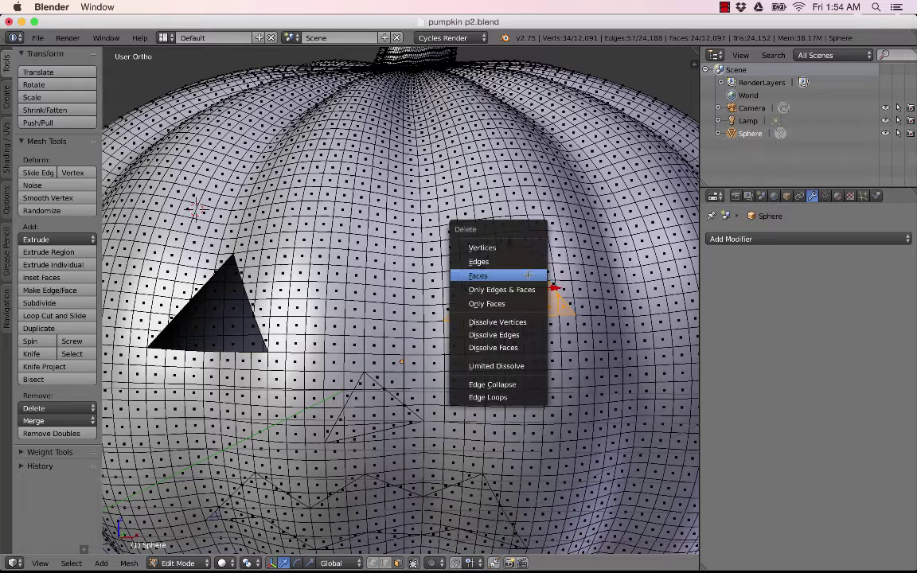
{"action": "left_click", "coordinate": [495, 275]}
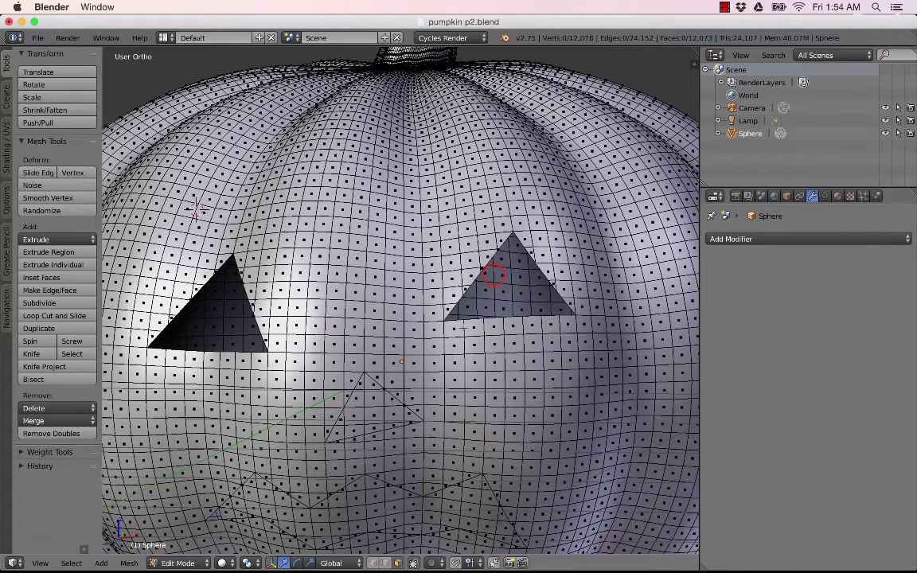
Step: Circle-select the faces inside the nose outline, checking from the front view
{"action": "key", "text": "c"}
{"action": "mouse_move", "coordinate": [370, 398]}
{"action": "left_mouse_down"}
{"action": "mouse_move", "coordinate": [368, 390]}
{"action": "mouse_move", "coordinate": [359, 398]}
{"action": "mouse_move", "coordinate": [390, 409]}
{"action": "left_mouse_up"}
{"action": "key", "text": "Escape"}
{"action": "scroll", "coordinate": [388, 412], "scroll_direction": "up", "scroll_amount": 6}
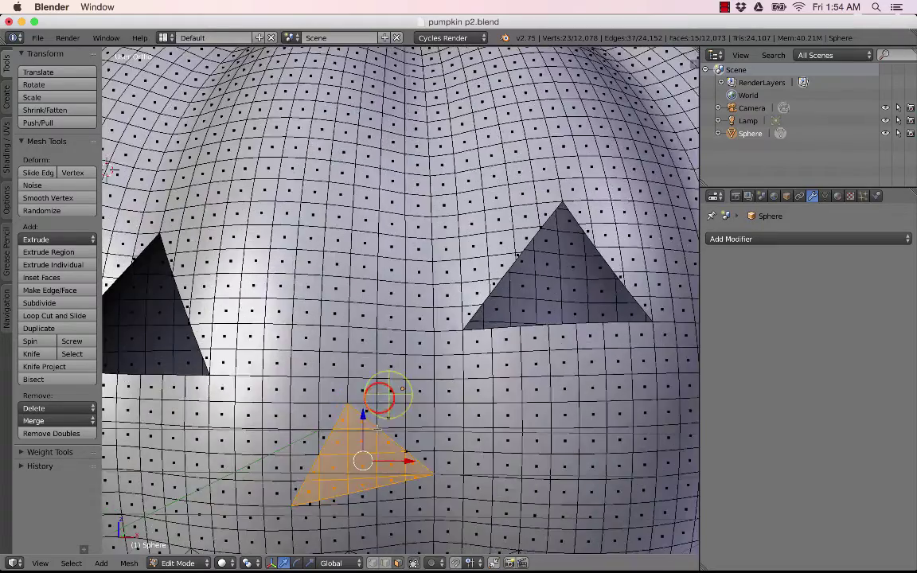
{"action": "mouse_move", "coordinate": [390, 335]}
{"action": "middle_mouse_down"}
{"action": "mouse_move", "coordinate": [400, 221]}
{"action": "mouse_move", "coordinate": [350, 230]}
{"action": "mouse_move", "coordinate": [518, 159]}
{"action": "mouse_move", "coordinate": [541, 121]}
{"action": "middle_mouse_up"}
{"action": "key", "text": "KP_1"}
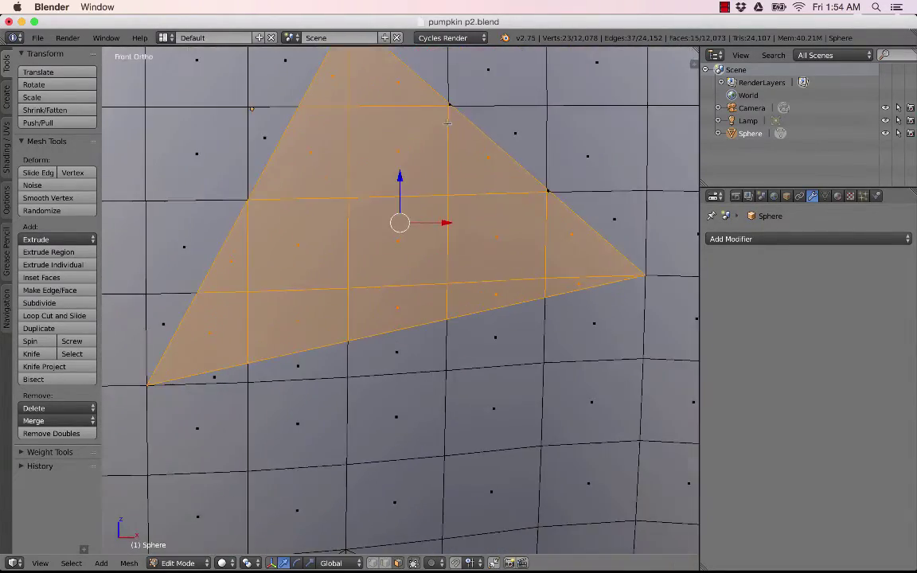
{"action": "scroll", "coordinate": [420, 125], "scroll_direction": "up", "scroll_amount": 4}
{"action": "left_click", "coordinate": [419, 125]}
{"action": "scroll", "coordinate": [592, 266], "scroll_direction": "down", "scroll_amount": 5}
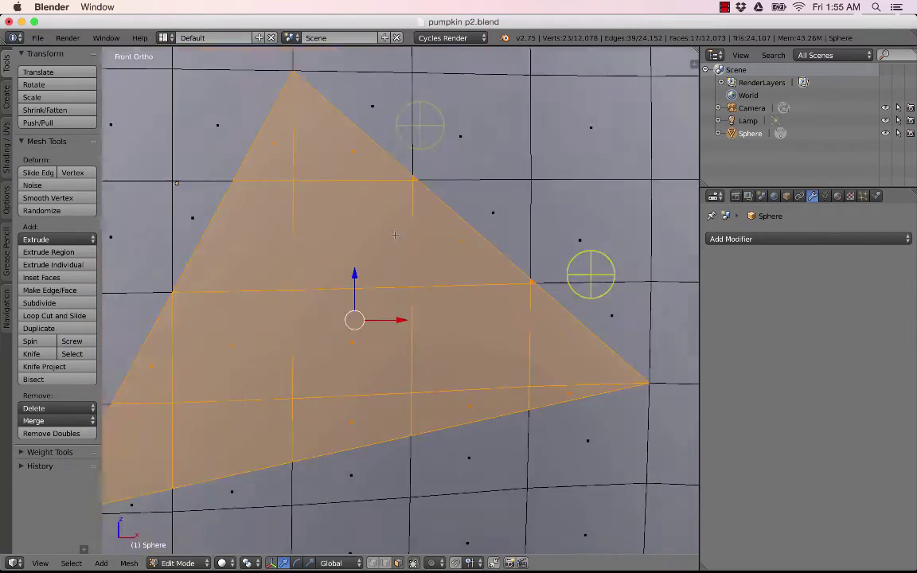
Step: Delete the selected nose faces to open the nose hole
{"action": "key", "text": "x"}
{"action": "left_click", "coordinate": [374, 280]}
{"action": "scroll", "coordinate": [375, 280], "scroll_direction": "down", "scroll_amount": 5}
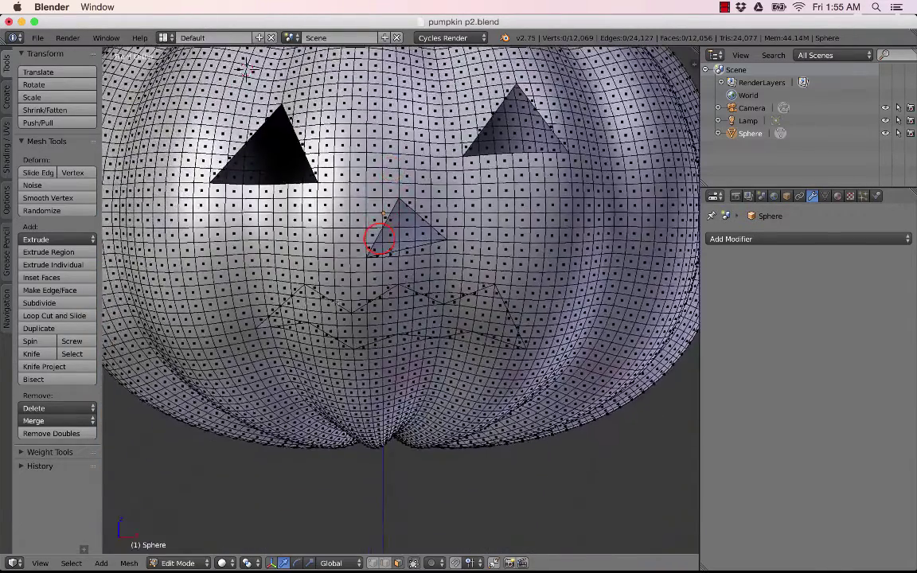
{"action": "middle_click_drag", "start_coordinate": [367, 273], "coordinate": [256, 288]}
{"action": "scroll", "coordinate": [215, 328], "scroll_direction": "up", "scroll_amount": 2}
{"action": "middle_click_drag", "start_coordinate": [215, 328], "coordinate": [181, 322]}
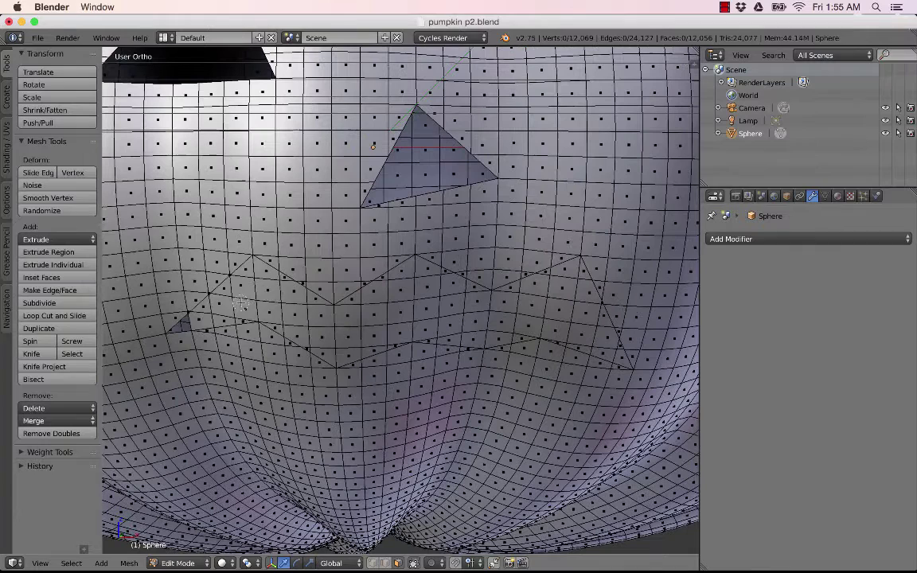
Step: Circle-select the faces inside the mouth outline and deselect the stray faces outside it
{"action": "key", "text": "c"}
{"action": "mouse_move", "coordinate": [183, 291]}
{"action": "left_mouse_down"}
{"action": "mouse_move", "coordinate": [254, 283]}
{"action": "mouse_move", "coordinate": [424, 307]}
{"action": "mouse_move", "coordinate": [585, 280]}
{"action": "mouse_move", "coordinate": [460, 301]}
{"action": "mouse_move", "coordinate": [424, 278]}
{"action": "mouse_move", "coordinate": [334, 279]}
{"action": "mouse_move", "coordinate": [374, 262]}
{"action": "mouse_move", "coordinate": [399, 270]}
{"action": "mouse_move", "coordinate": [311, 318]}
{"action": "mouse_move", "coordinate": [239, 314]}
{"action": "mouse_move", "coordinate": [450, 329]}
{"action": "left_mouse_up"}
{"action": "mouse_move", "coordinate": [314, 342]}
{"action": "left_mouse_down"}
{"action": "mouse_move", "coordinate": [548, 322]}
{"action": "mouse_move", "coordinate": [588, 340]}
{"action": "mouse_move", "coordinate": [284, 306]}
{"action": "left_mouse_up"}
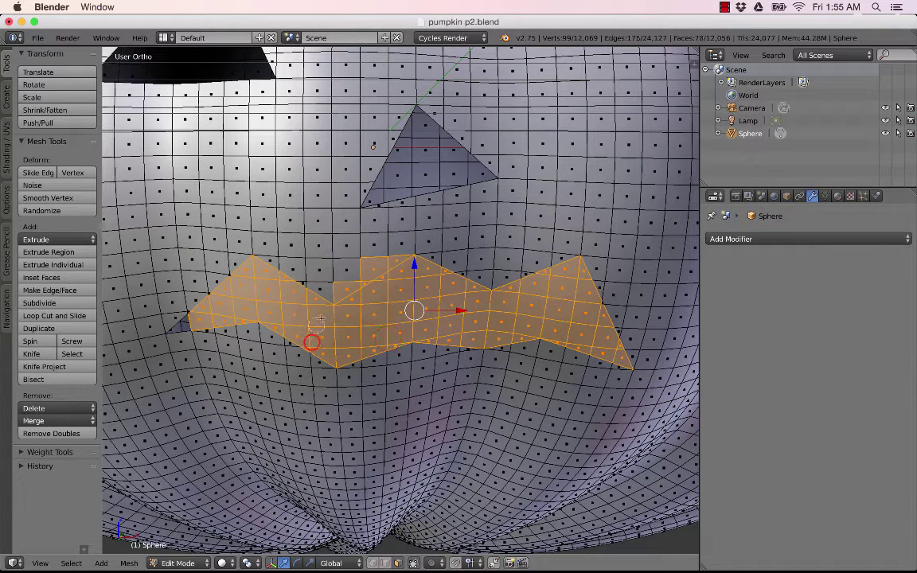
{"action": "right_click", "coordinate": [281, 307]}
{"action": "left_click", "coordinate": [416, 300]}
{"action": "right_click", "coordinate": [389, 260], "text": "shift"}
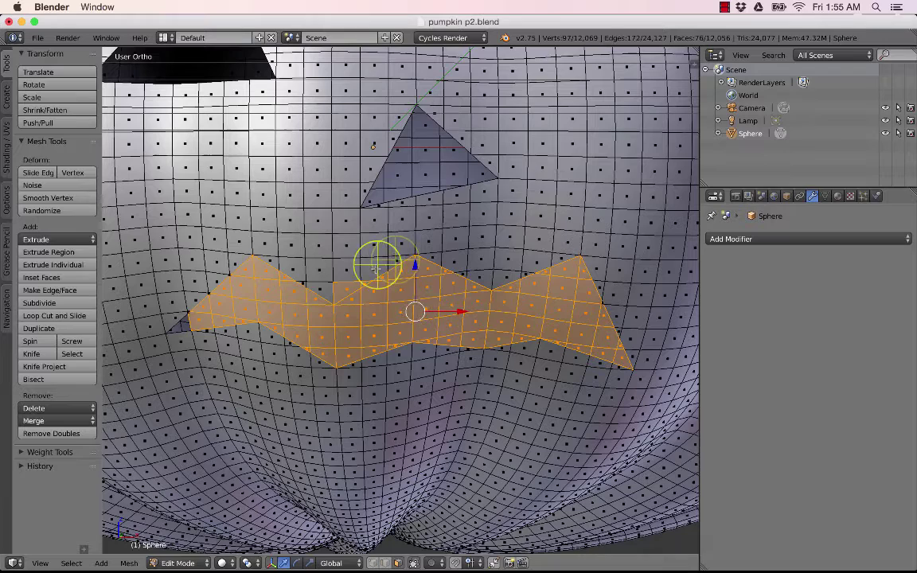
{"action": "right_click", "coordinate": [364, 282], "text": "shift"}
{"action": "right_click", "coordinate": [351, 285], "text": "shift"}
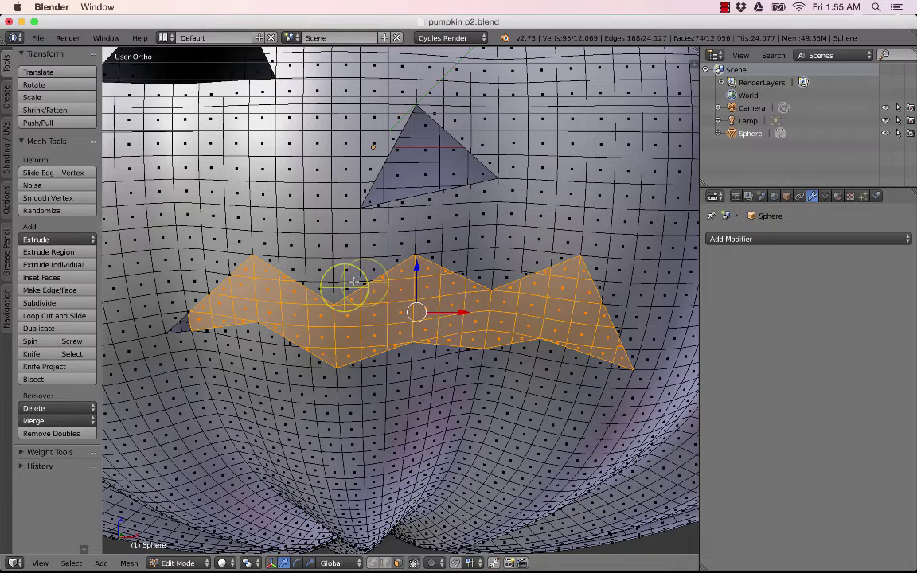
Step: Delete the selected mouth faces and orbit to inspect the carved face
{"action": "key", "text": "x"}
{"action": "left_click", "coordinate": [441, 280]}
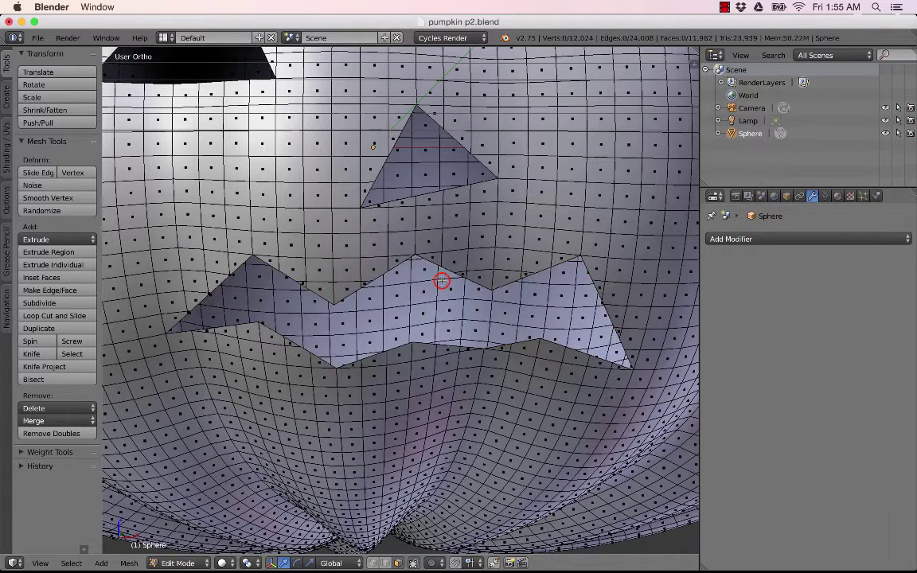
{"action": "middle_click_drag", "start_coordinate": [441, 278], "coordinate": [234, 254]}
{"action": "scroll", "coordinate": [455, 293], "scroll_direction": "down", "scroll_amount": 6}
{"action": "scroll", "coordinate": [477, 281], "scroll_direction": "up", "scroll_amount": 4}
{"action": "scroll", "coordinate": [477, 282], "scroll_direction": "down", "scroll_amount": 4}
Step: In Object Mode, add a Solidify modifier to the pumpkin with thickness 0.1020
{"action": "key", "text": "Tab"}
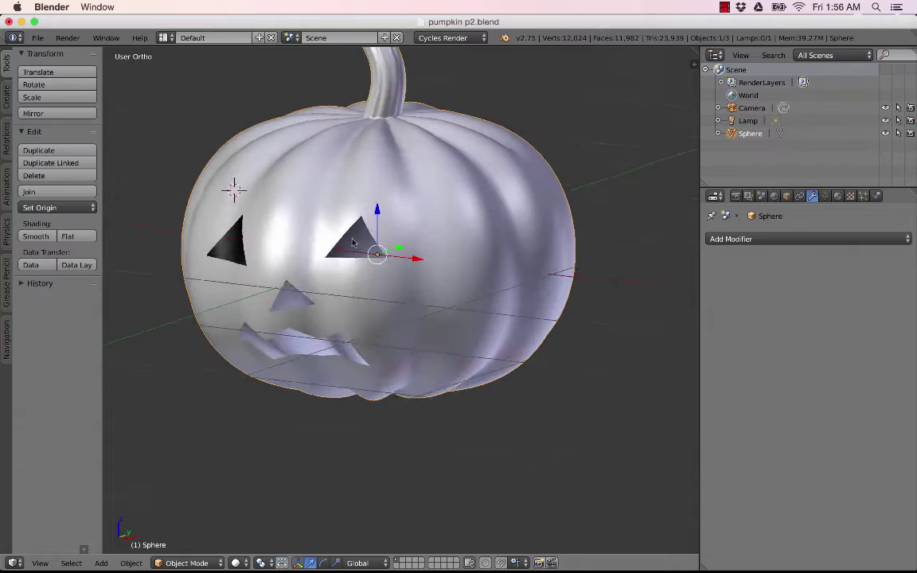
{"action": "middle_click_drag", "start_coordinate": [381, 258], "coordinate": [415, 295]}
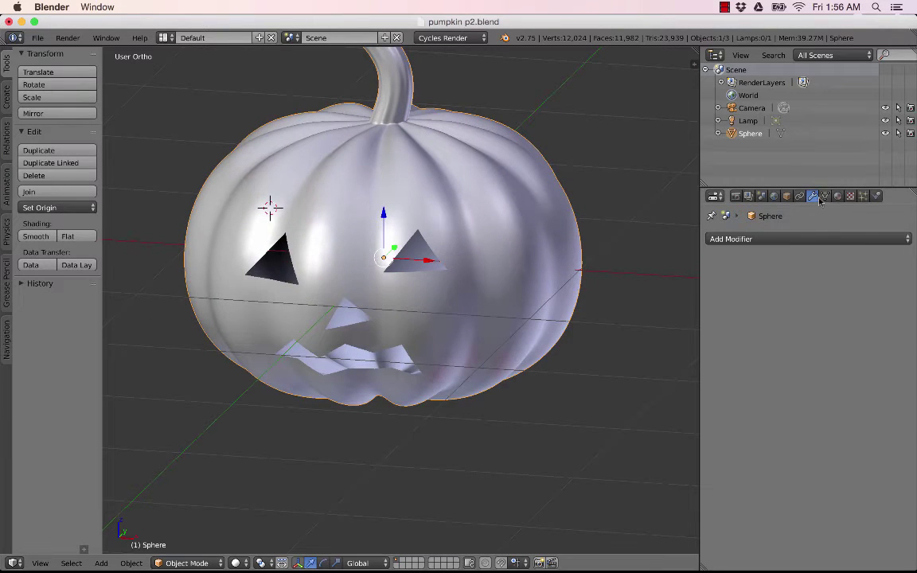
{"action": "left_click", "coordinate": [781, 239]}
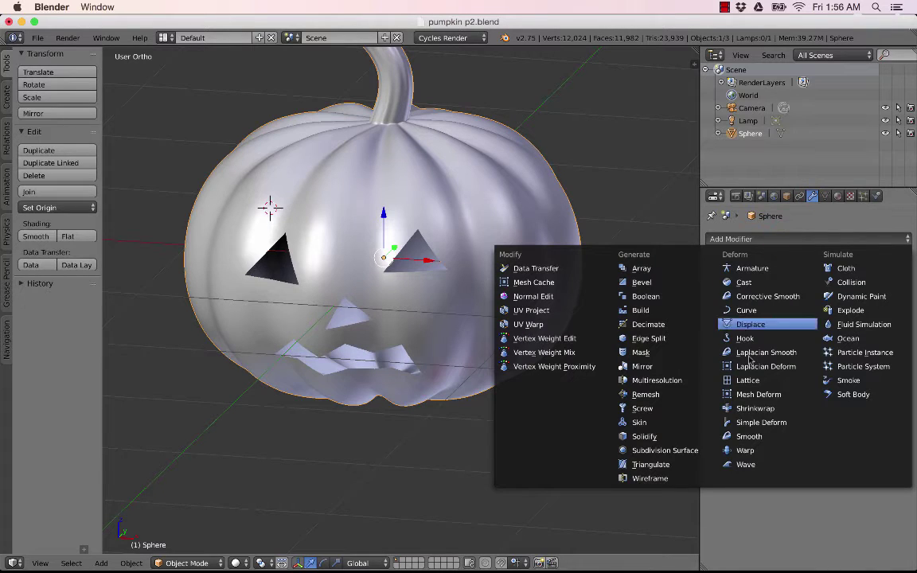
{"action": "left_click", "coordinate": [649, 438]}
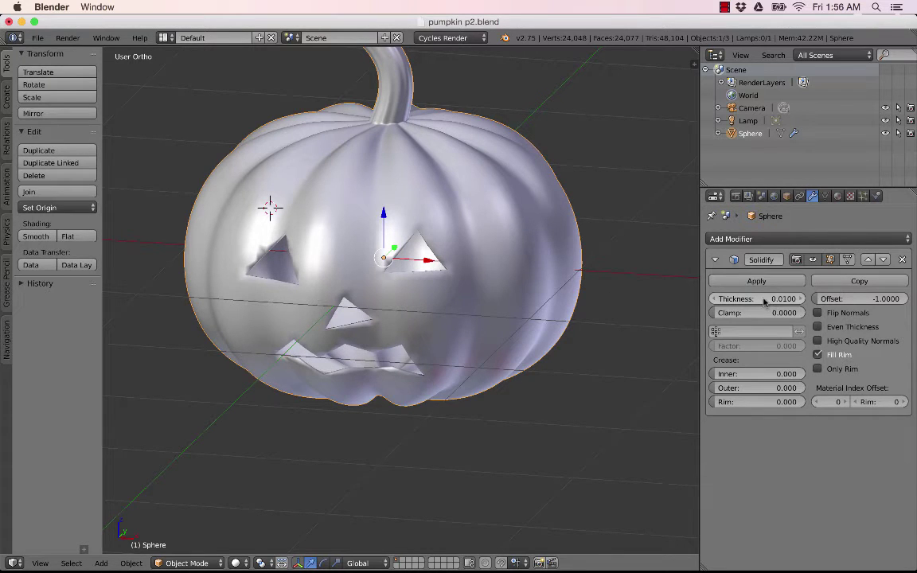
{"action": "left_click_drag", "start_coordinate": [764, 301], "coordinate": [851, 301]}
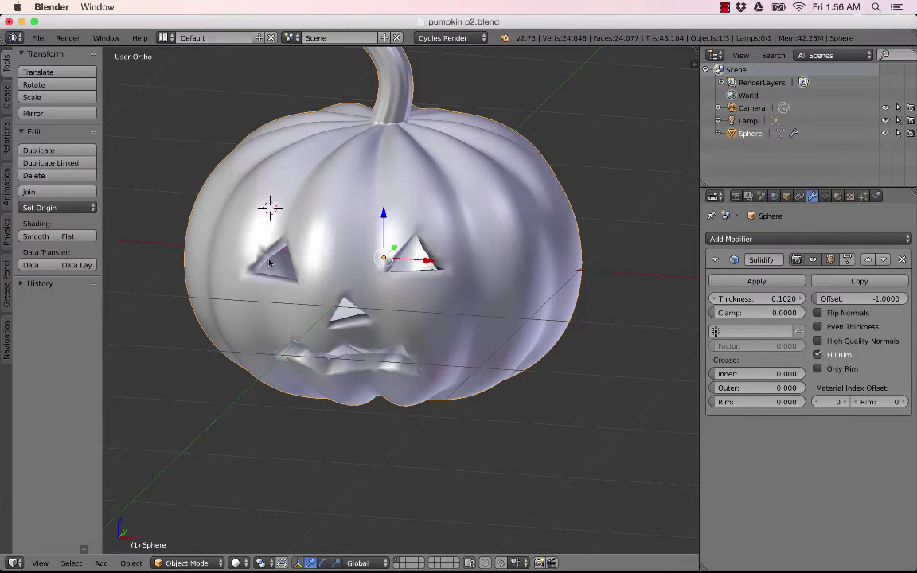
{"action": "scroll", "coordinate": [269, 263], "scroll_direction": "up", "scroll_amount": 3}
{"action": "middle_click_drag", "start_coordinate": [258, 264], "coordinate": [276, 262]}
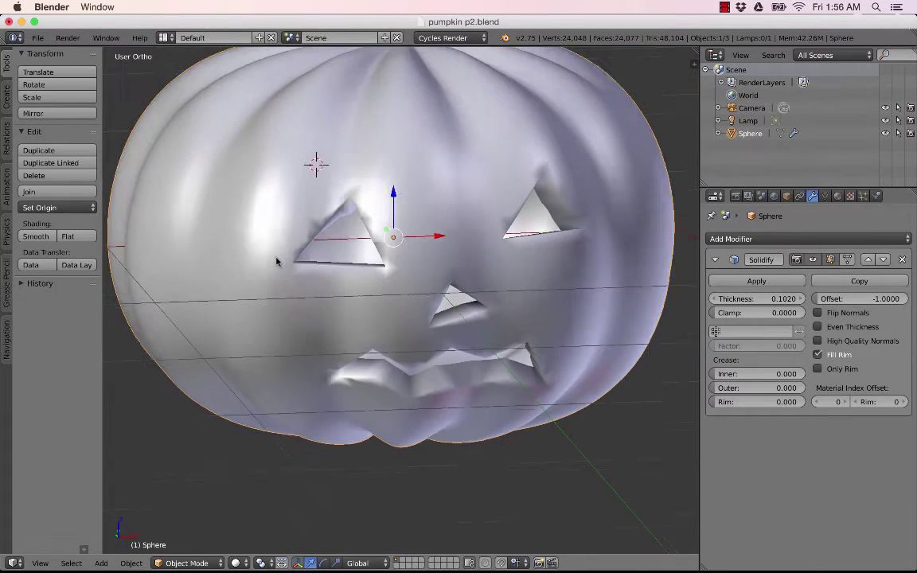
{"action": "scroll", "coordinate": [276, 262], "scroll_direction": "down", "scroll_amount": 1}
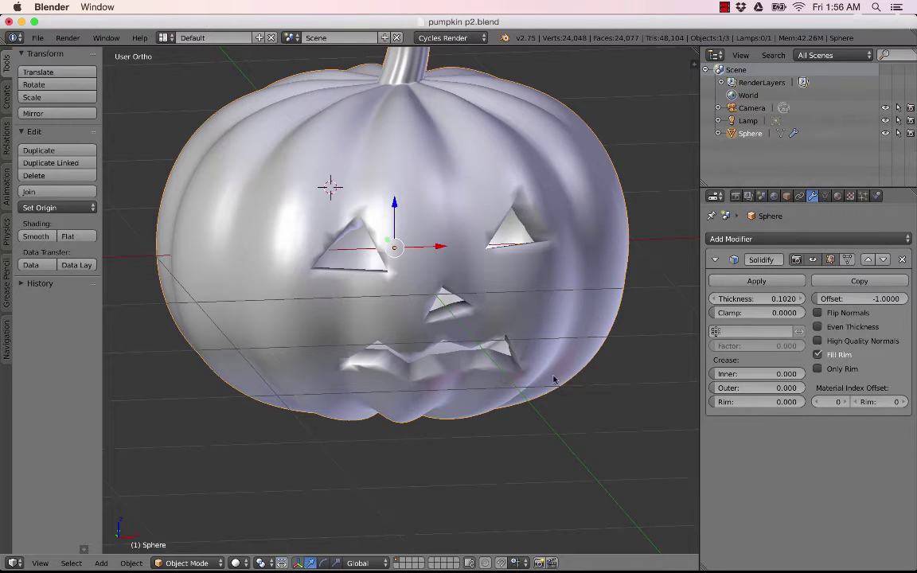
Step: Turn off Fill Rim on the Solidify modifier and inspect the cutout edges
{"action": "left_click", "coordinate": [818, 355]}
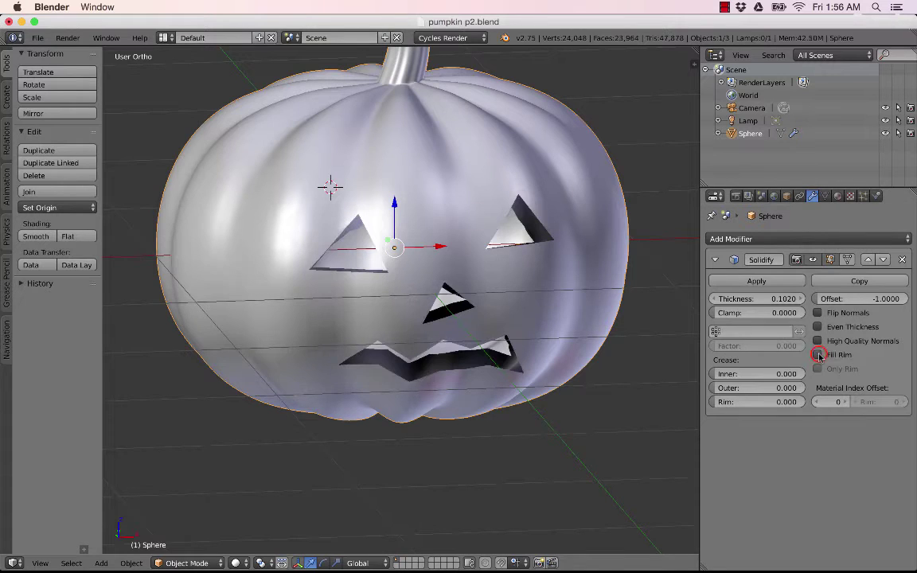
{"action": "middle_click_drag", "start_coordinate": [546, 286], "coordinate": [528, 280]}
{"action": "scroll", "coordinate": [450, 234], "scroll_direction": "down", "scroll_amount": 1}
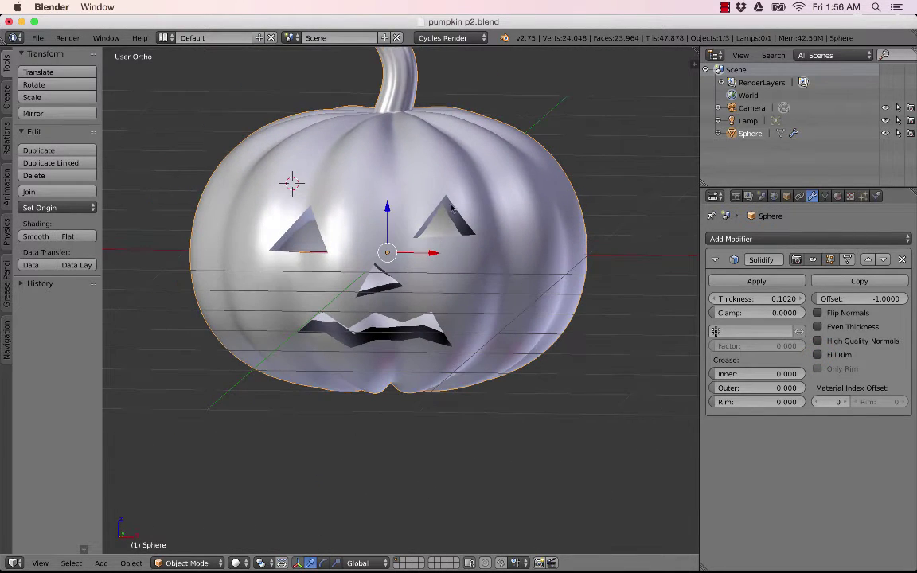
{"action": "scroll", "coordinate": [456, 274], "scroll_direction": "up", "scroll_amount": 3}
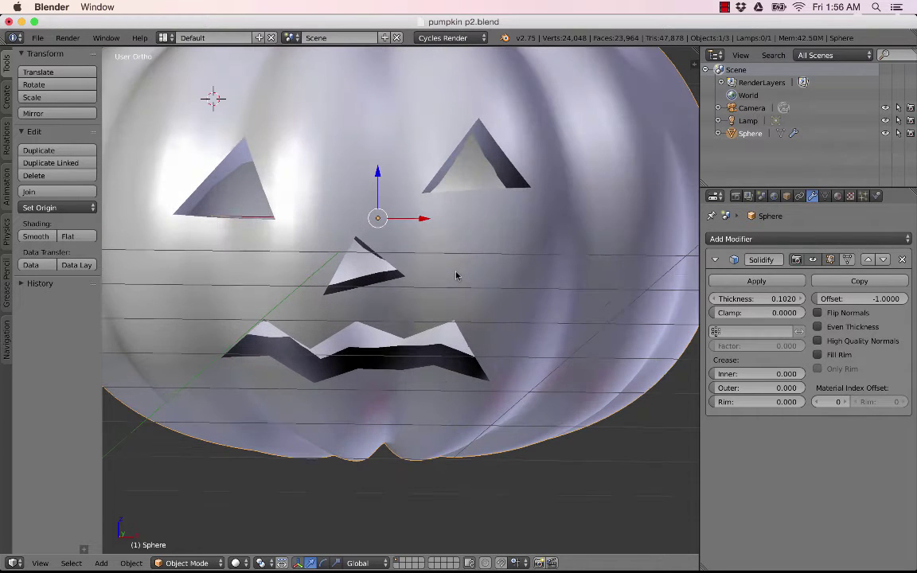
{"action": "middle_click_drag", "start_coordinate": [472, 259], "coordinate": [466, 266]}
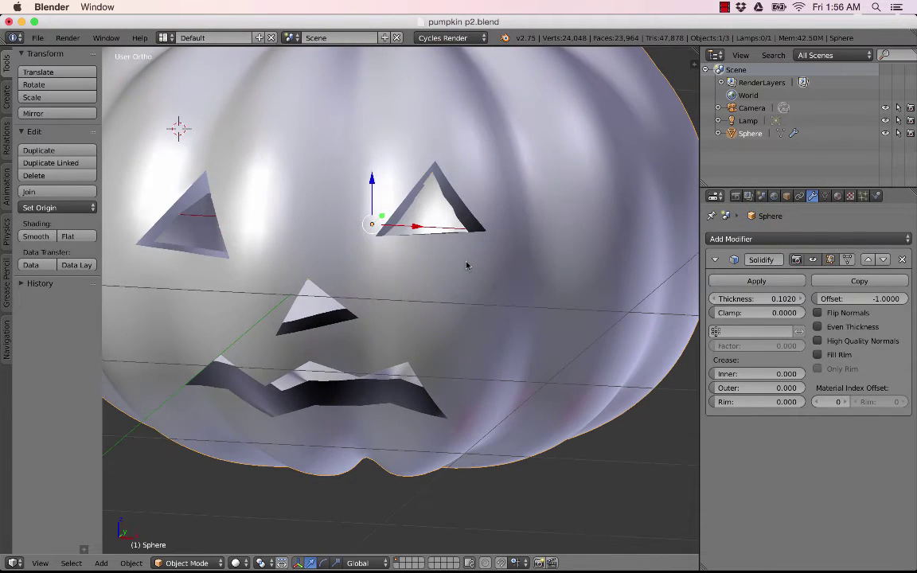
{"action": "scroll", "coordinate": [466, 266], "scroll_direction": "down", "scroll_amount": 3}
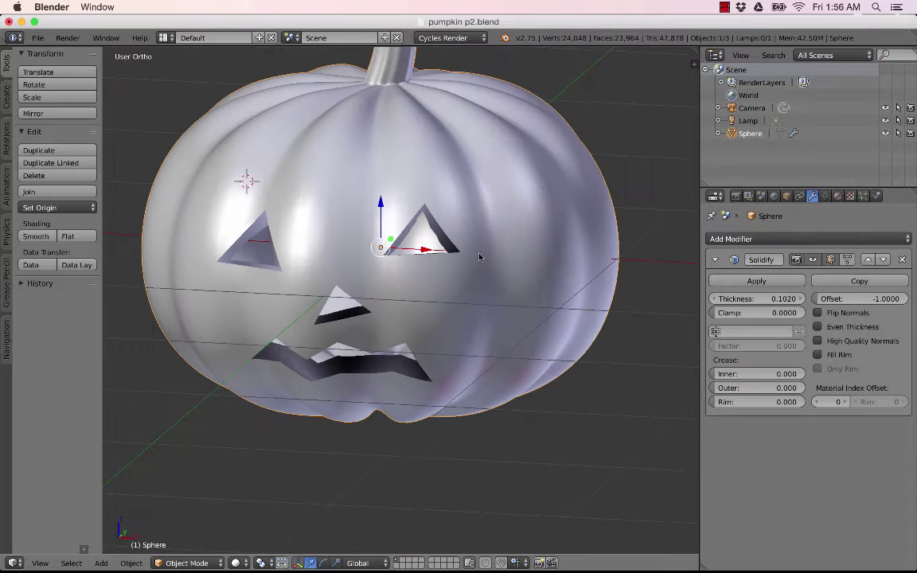
{"action": "scroll", "coordinate": [479, 257], "scroll_direction": "down", "scroll_amount": 1}
{"action": "left_click", "coordinate": [236, 562]}
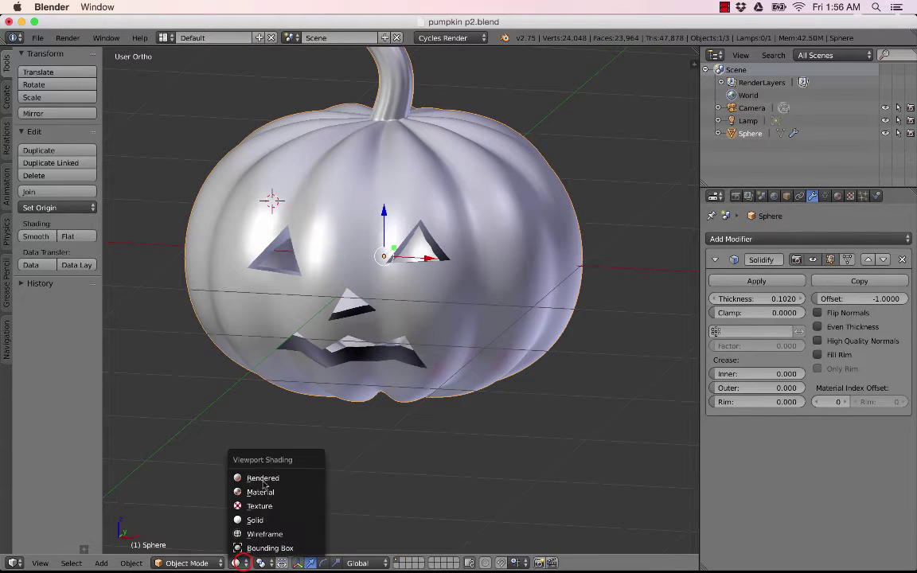
{"action": "left_click", "coordinate": [263, 475]}
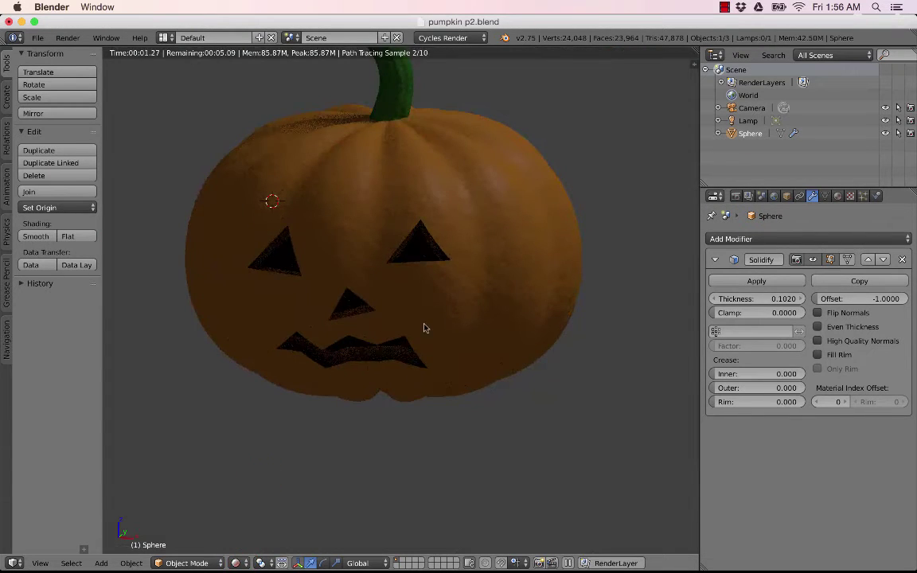
{"action": "middle_click_drag", "start_coordinate": [425, 327], "coordinate": [399, 340]}
{"action": "scroll", "coordinate": [411, 275], "scroll_direction": "up", "scroll_amount": 2}
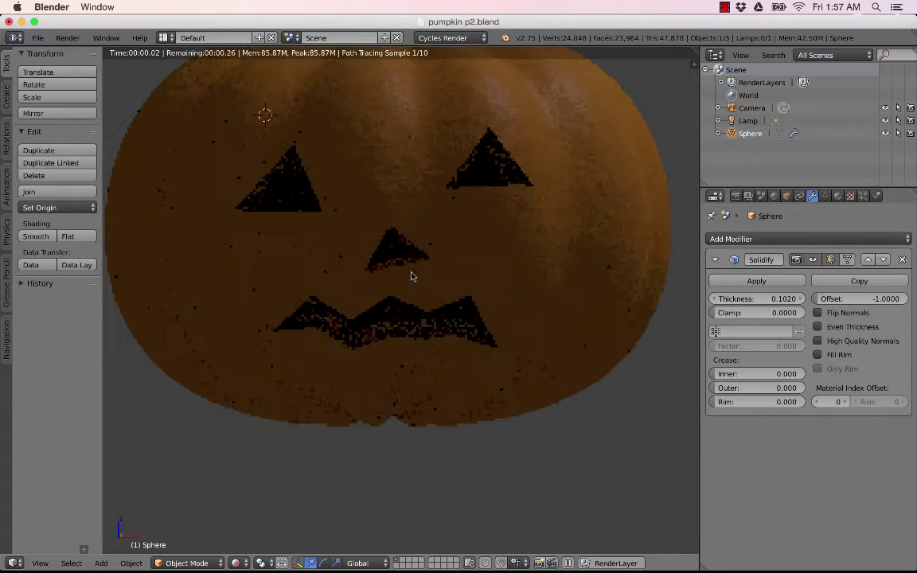
{"action": "left_click", "coordinate": [236, 562]}
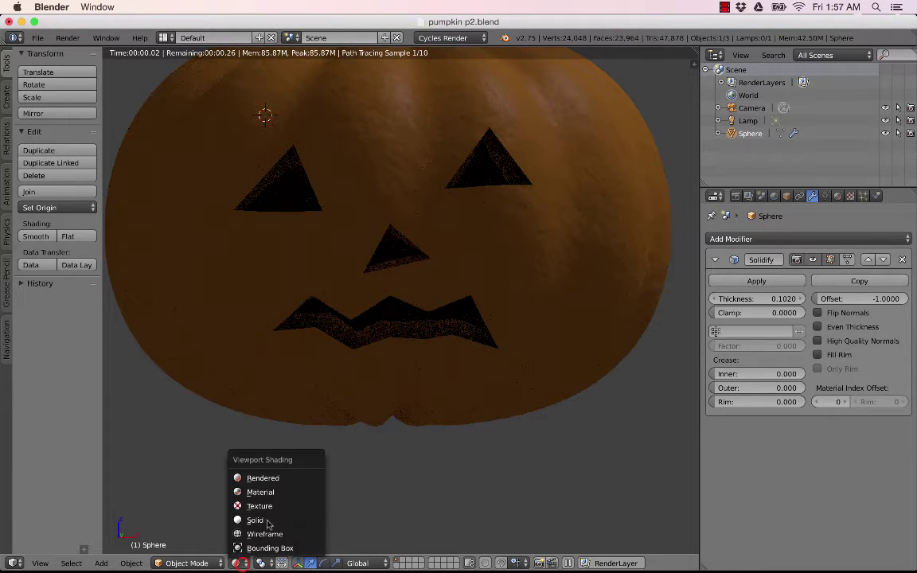
{"action": "left_click", "coordinate": [246, 562]}
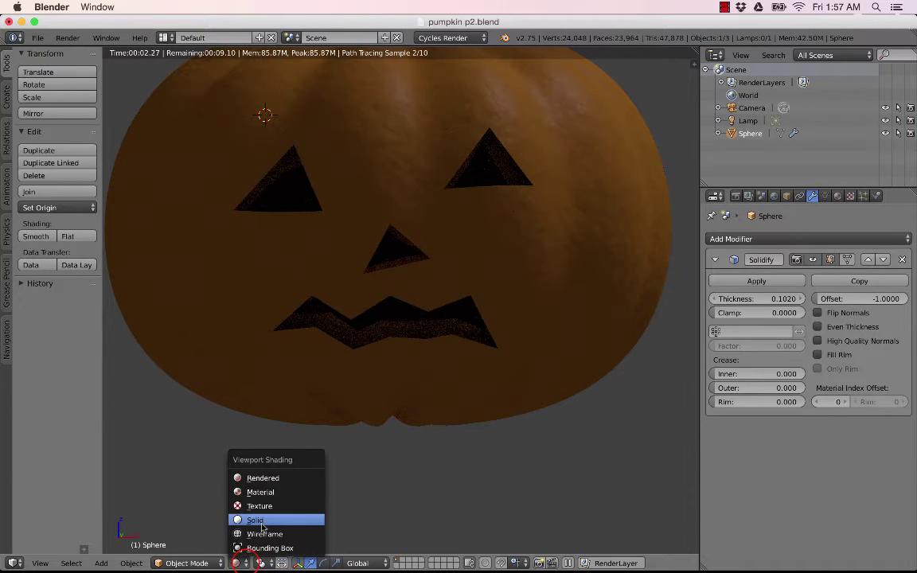
{"action": "left_click", "coordinate": [262, 522]}
{"action": "scroll", "coordinate": [429, 229], "scroll_direction": "down", "scroll_amount": 3}
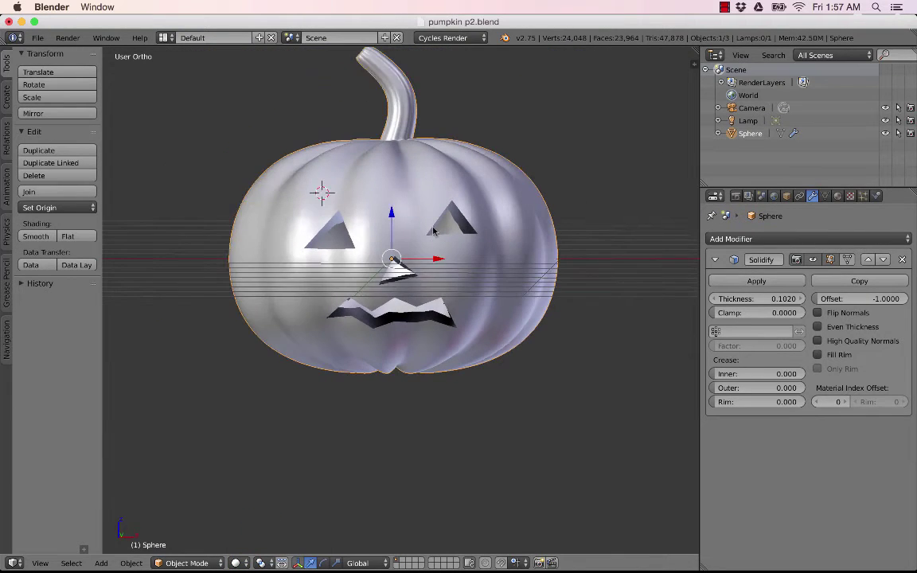
{"action": "scroll", "coordinate": [398, 211], "scroll_direction": "down", "scroll_amount": 1}
{"action": "middle_click_drag", "start_coordinate": [412, 227], "coordinate": [382, 322]}
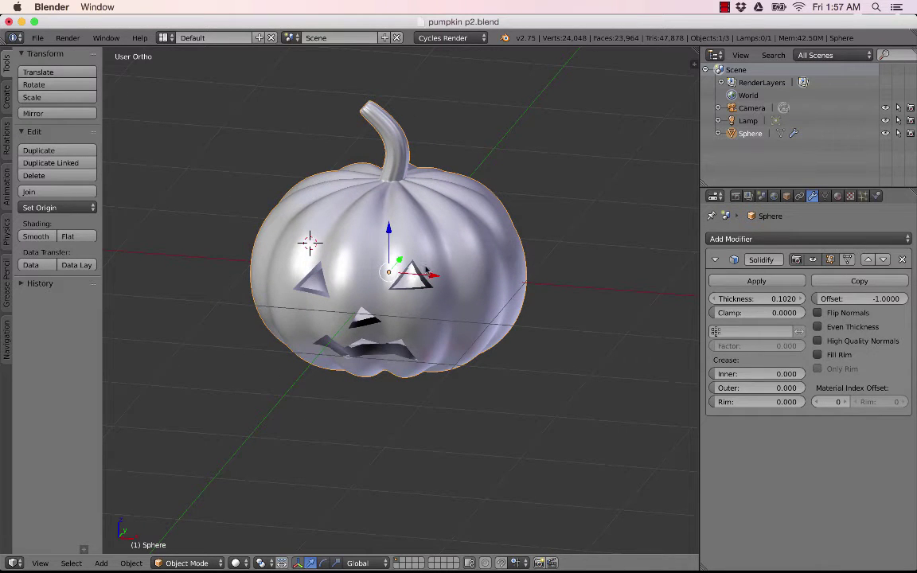
Step: Tilt the view back to near-front and snap the 3D cursor to the scene centre
{"action": "middle_click_drag", "start_coordinate": [428, 270], "coordinate": [473, 262]}
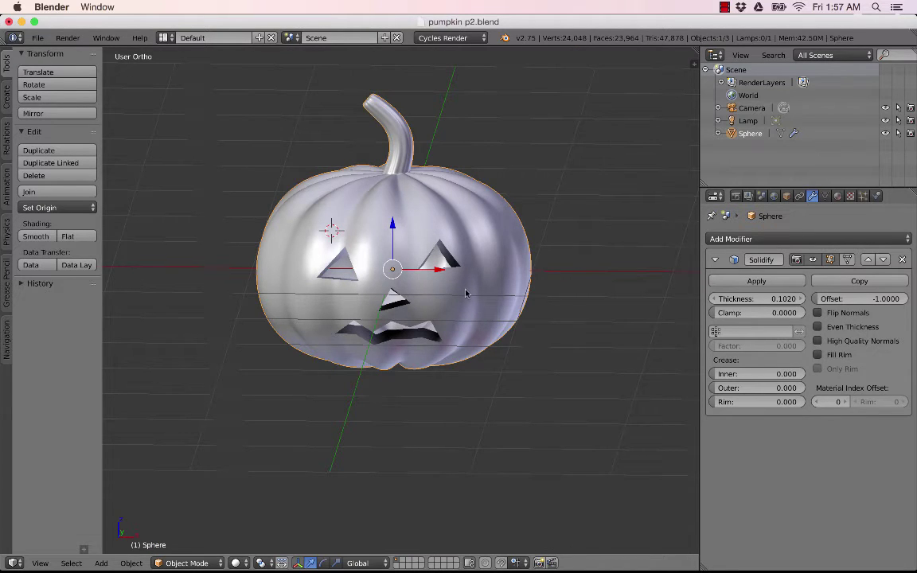
{"action": "scroll", "coordinate": [466, 294], "scroll_direction": "down", "scroll_amount": 7}
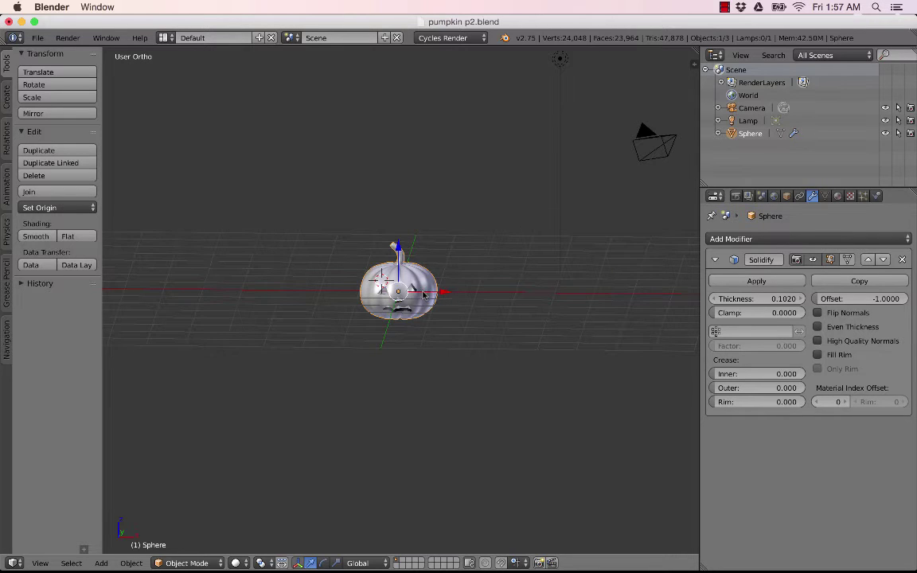
{"action": "scroll", "coordinate": [424, 299], "scroll_direction": "up", "scroll_amount": 4}
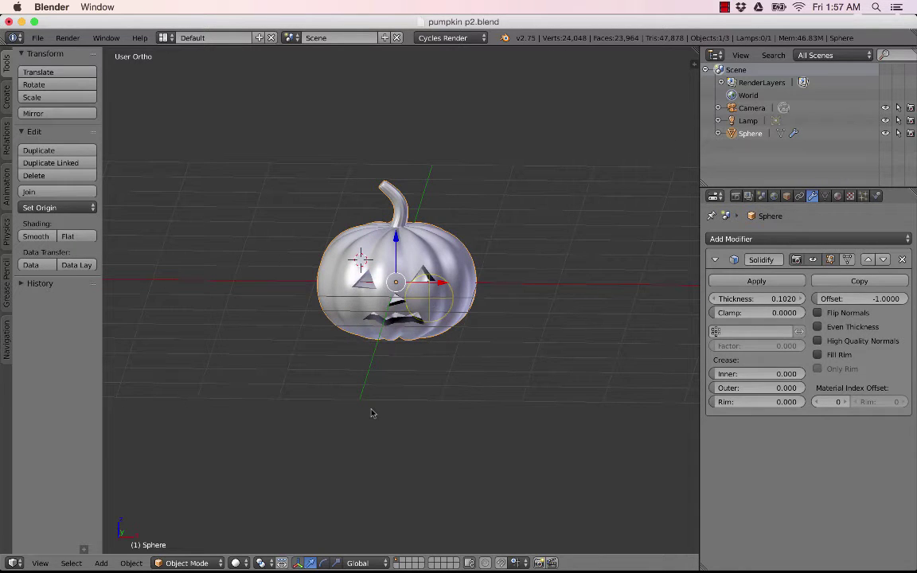
{"action": "left_click", "coordinate": [132, 562]}
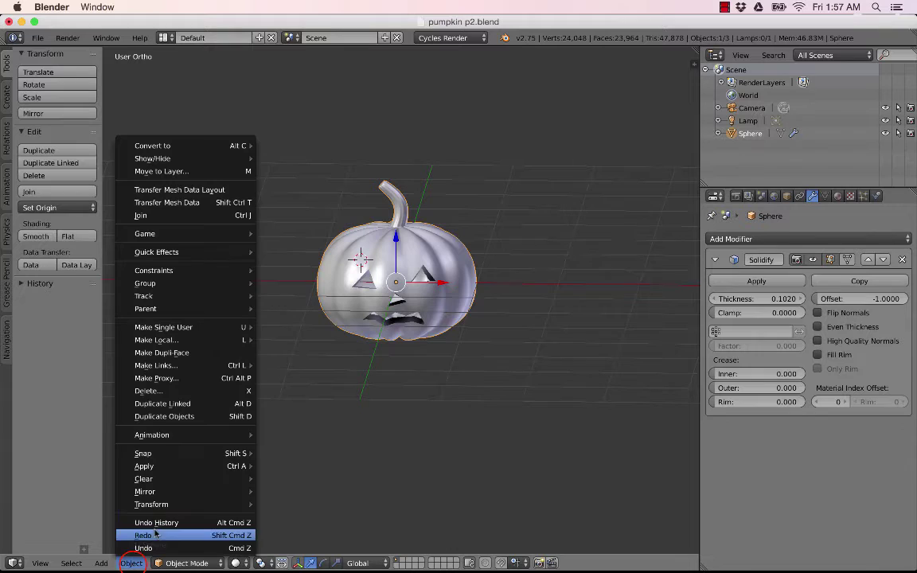
{"action": "mouse_move", "coordinate": [164, 455]}
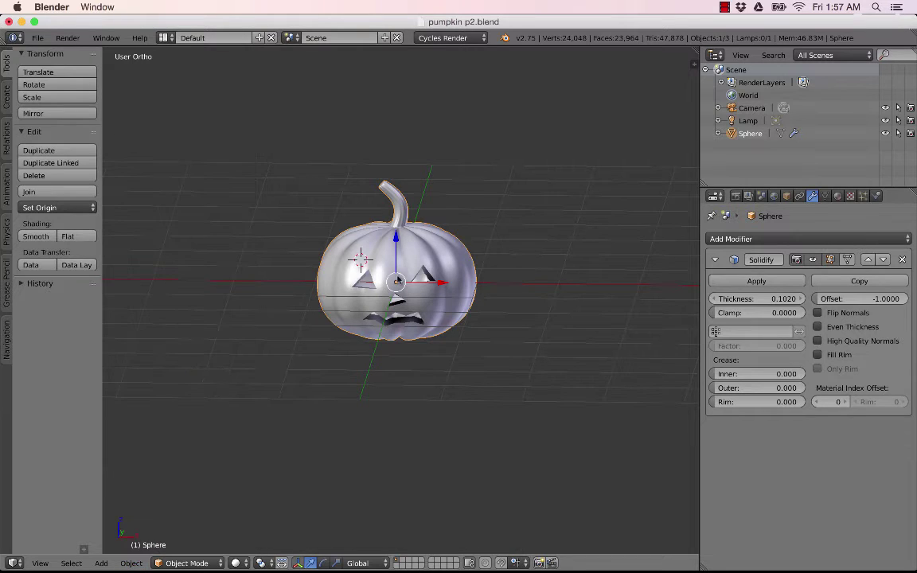
{"action": "left_click", "coordinate": [130, 563]}
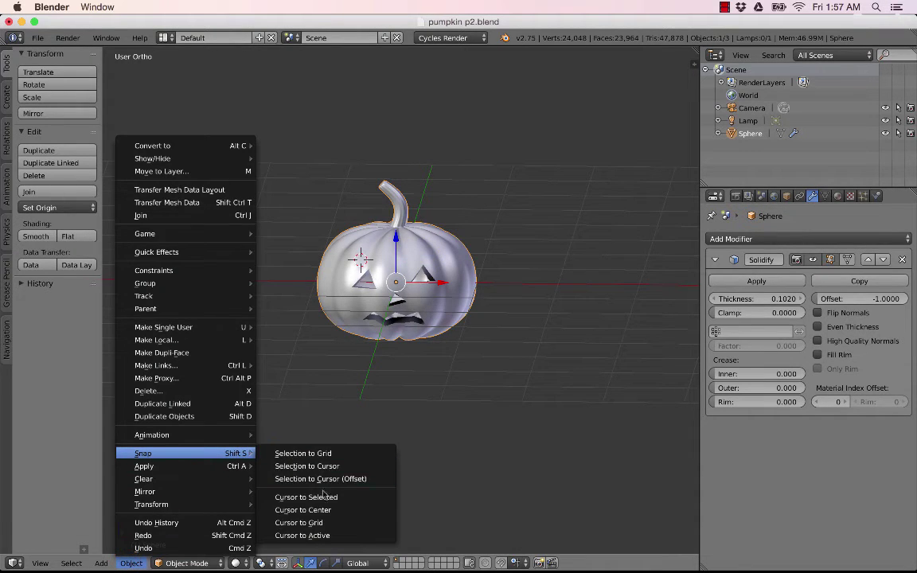
{"action": "left_click", "coordinate": [321, 509]}
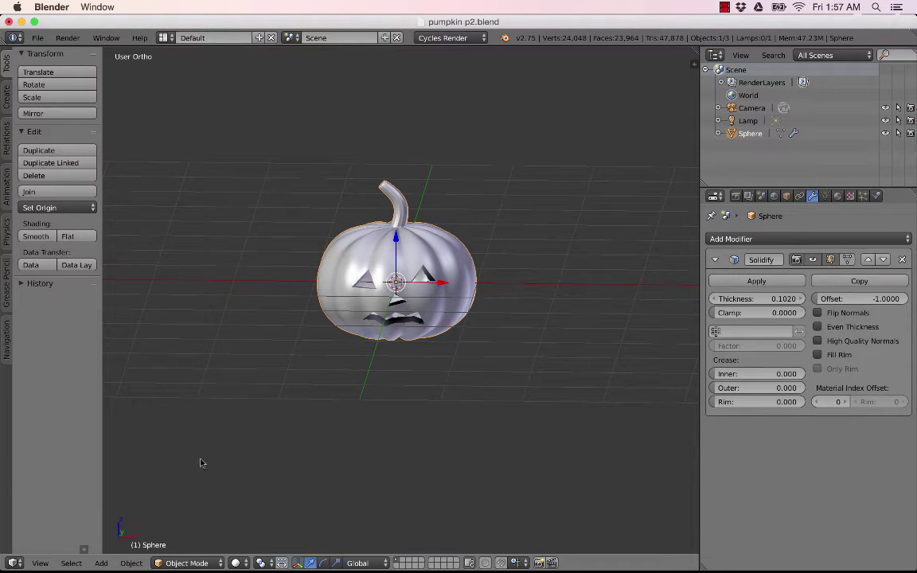
Step: Add a Point lamp at the cursor, at location 0, 0, 0 inside the pumpkin
{"action": "left_click", "coordinate": [101, 563]}
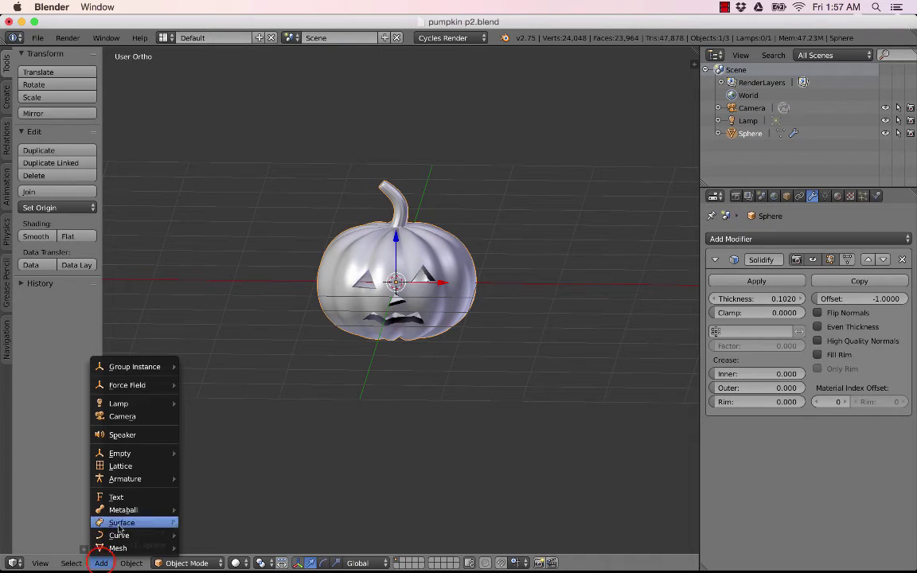
{"action": "mouse_move", "coordinate": [127, 403]}
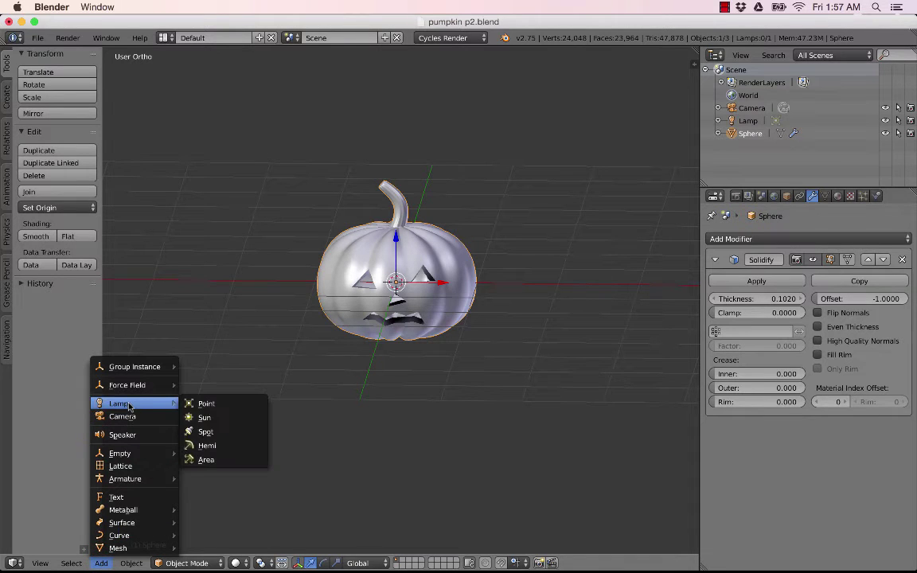
{"action": "left_click", "coordinate": [203, 404]}
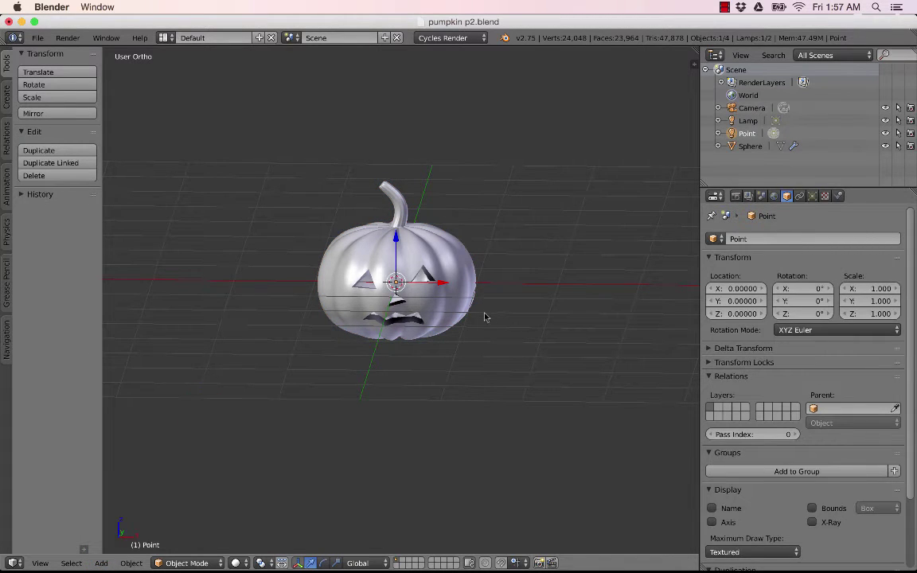
Step: Switch to Rendered shading and zoom and orbit to see the lamp glowing through the carved face
{"action": "left_click", "coordinate": [236, 562]}
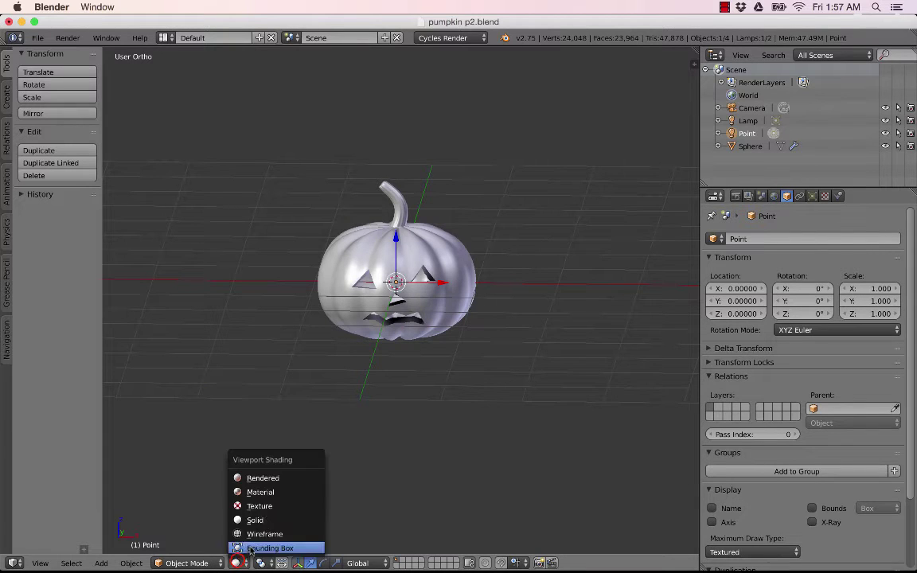
{"action": "left_click", "coordinate": [278, 479]}
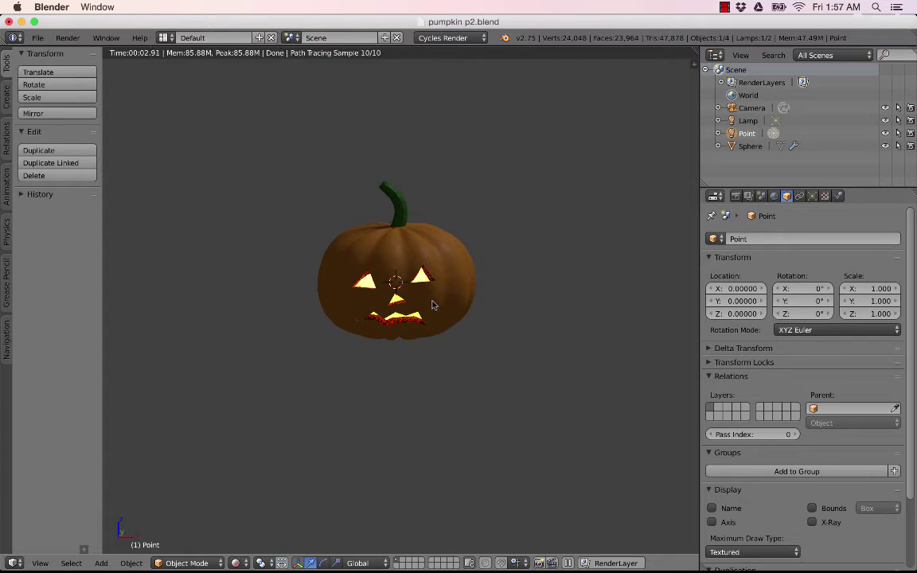
{"action": "scroll", "coordinate": [431, 307], "scroll_direction": "up", "scroll_amount": 2}
{"action": "scroll", "coordinate": [432, 304], "scroll_direction": "up", "scroll_amount": 2}
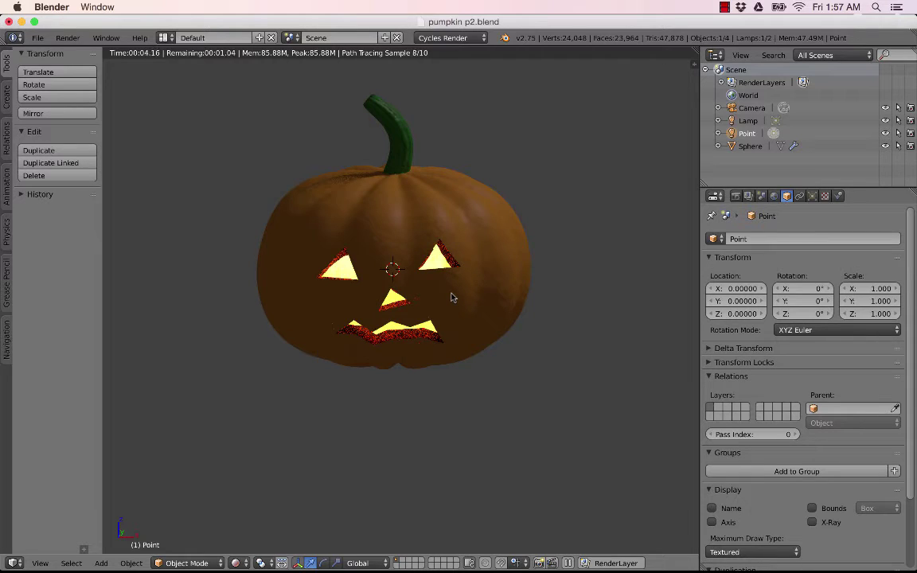
{"action": "middle_click_drag", "start_coordinate": [435, 296], "coordinate": [433, 294]}
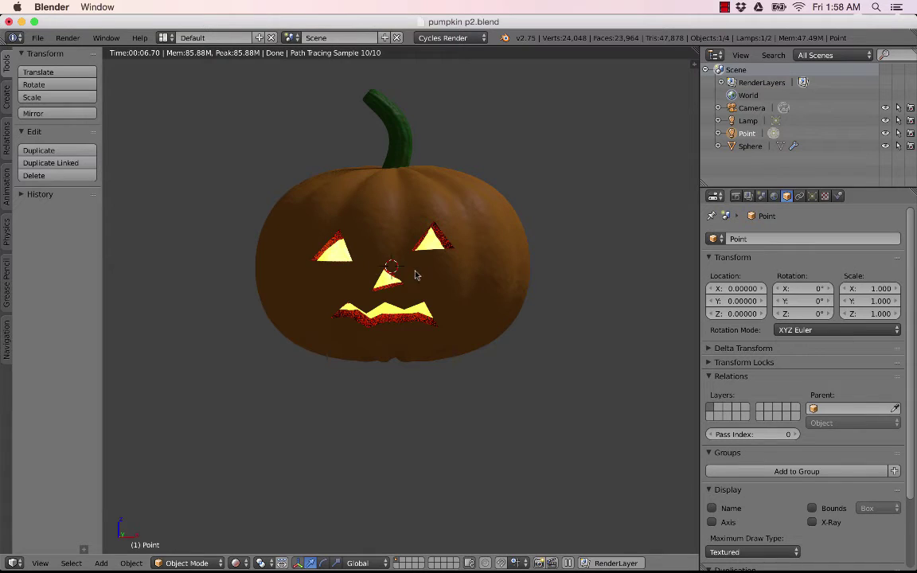
{"action": "scroll", "coordinate": [513, 259], "scroll_direction": "down", "scroll_amount": 1}
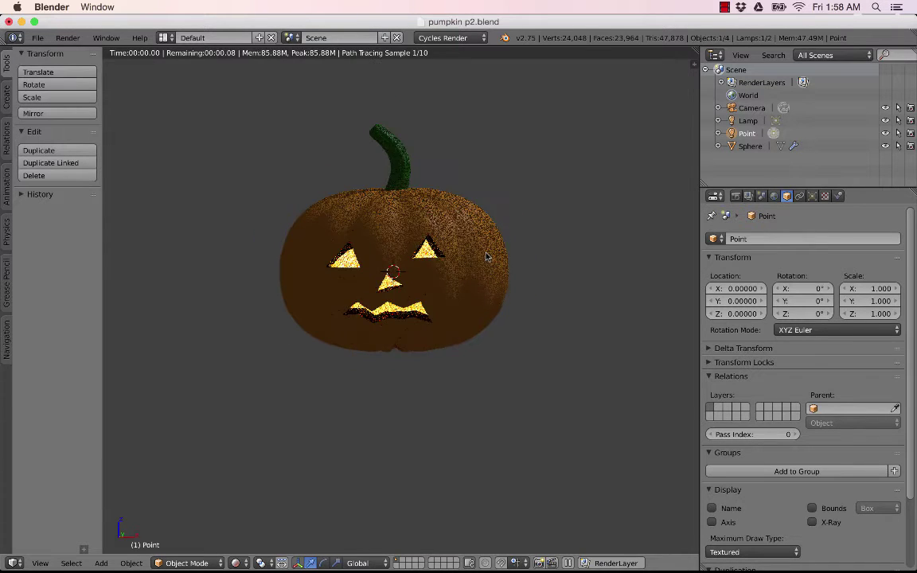
{"action": "scroll", "coordinate": [485, 257], "scroll_direction": "down", "scroll_amount": 1}
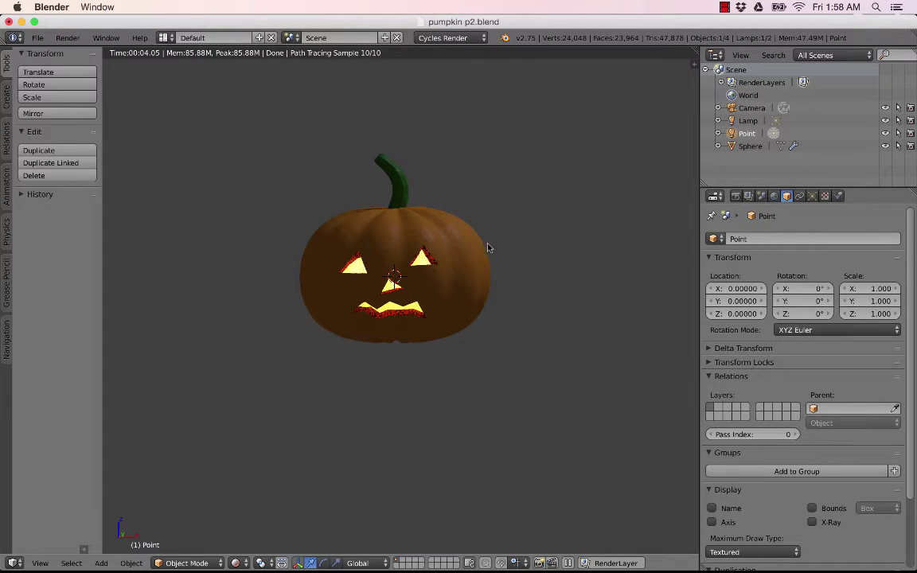
{"action": "scroll", "coordinate": [426, 236], "scroll_direction": "up", "scroll_amount": 4}
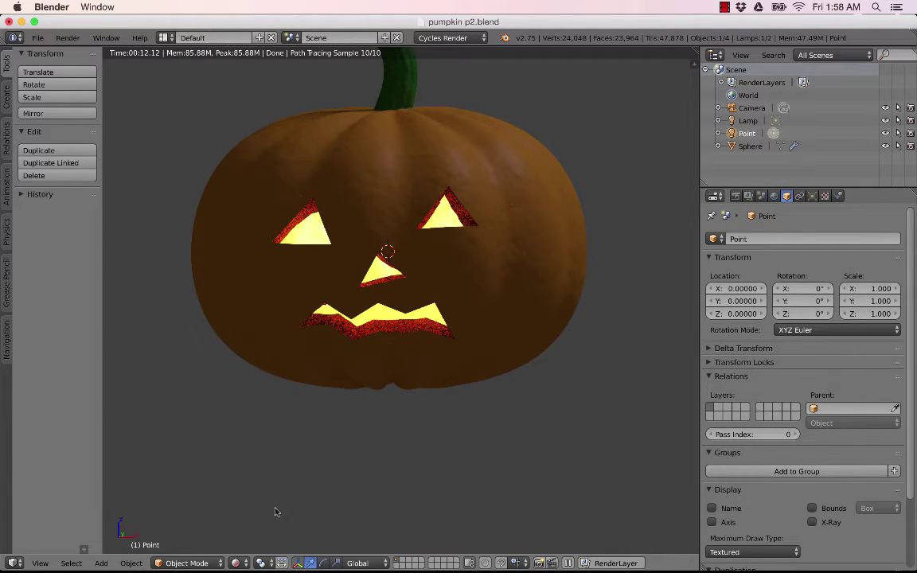
Step: Return the viewport to Solid shading
{"action": "left_click", "coordinate": [241, 563]}
{"action": "left_click", "coordinate": [255, 520]}
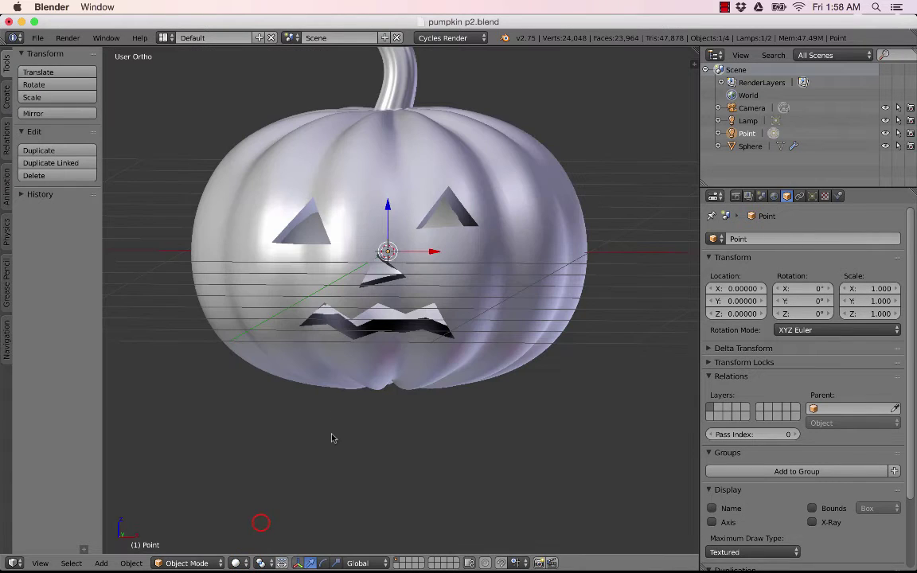
{"action": "scroll", "coordinate": [473, 220], "scroll_direction": "down", "scroll_amount": 2}
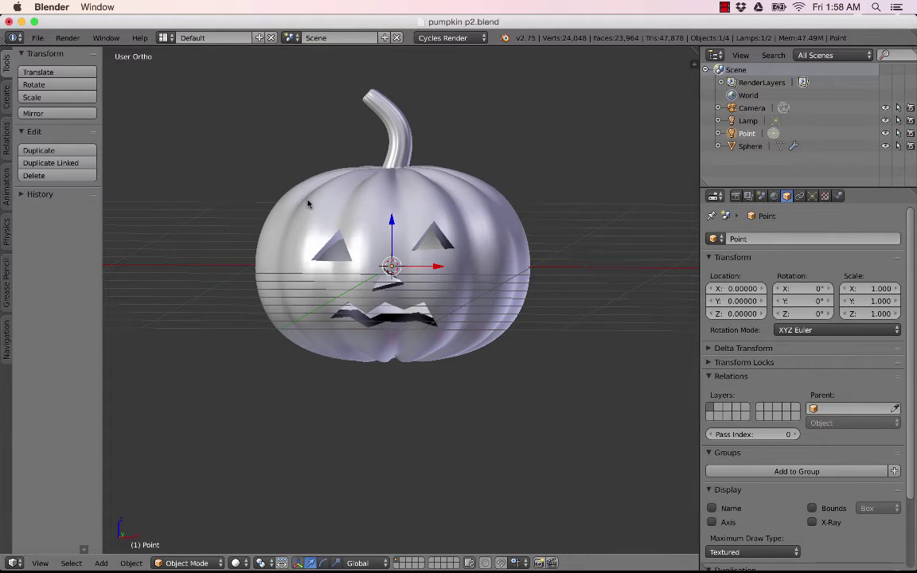
Step: Select the pumpkin and add a Displace modifier below its Solidify modifier
{"action": "right_click", "coordinate": [427, 195]}
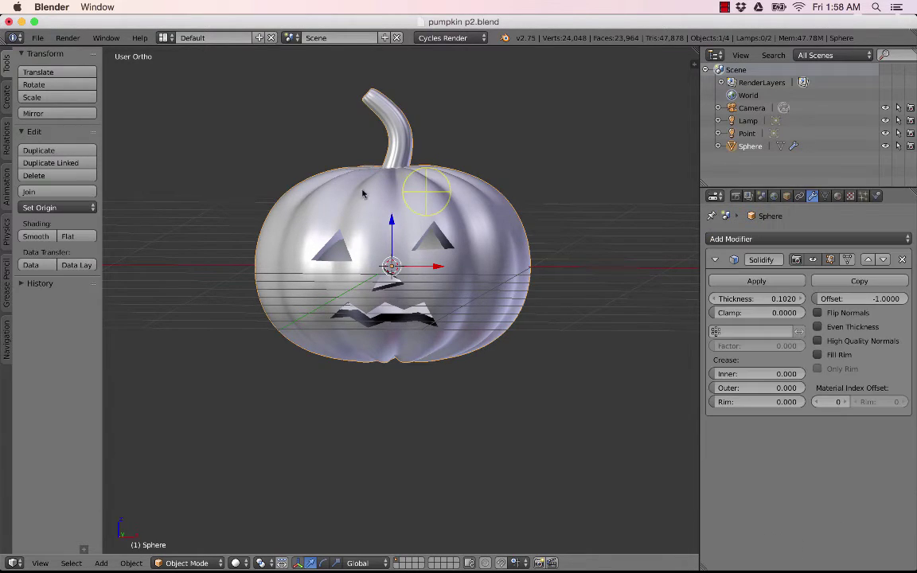
{"action": "left_click", "coordinate": [800, 240]}
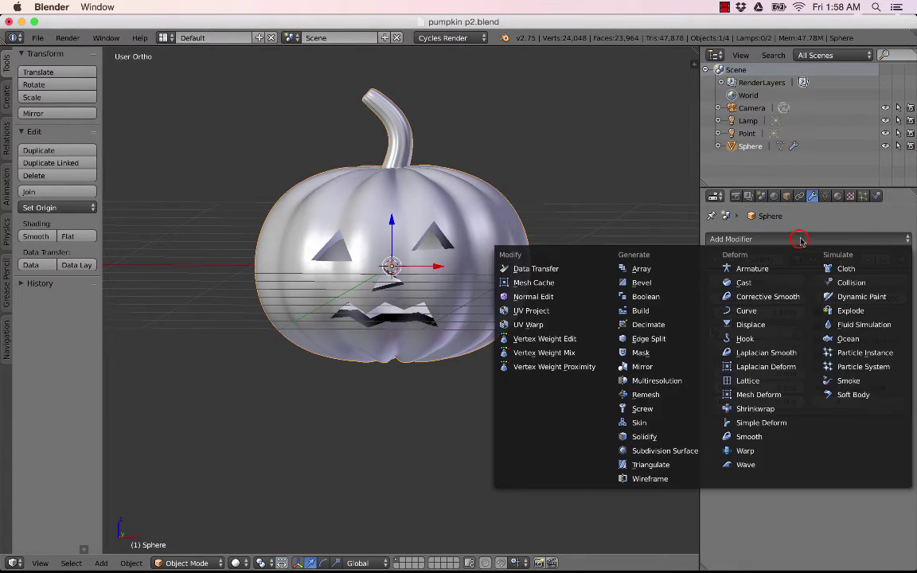
{"action": "left_click", "coordinate": [752, 325]}
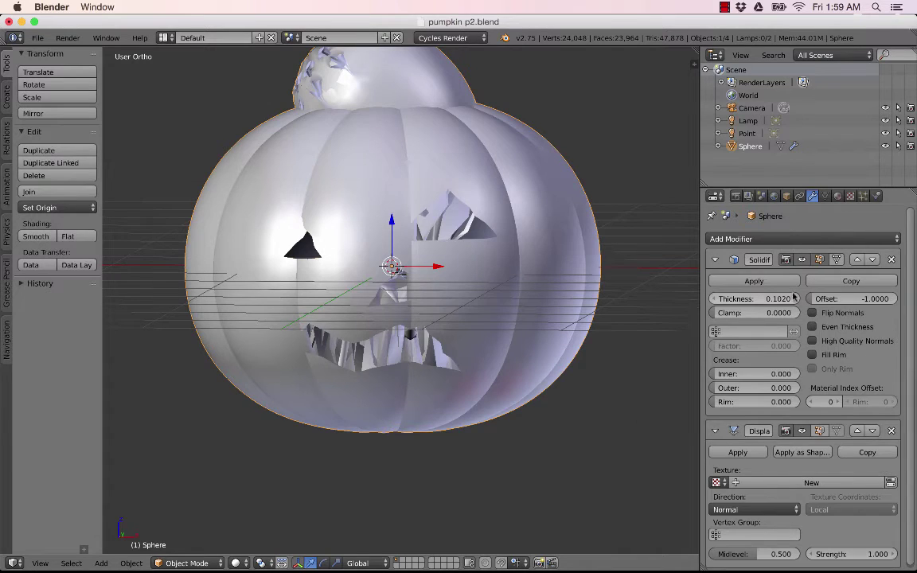
{"action": "scroll", "coordinate": [839, 336], "scroll_direction": "down", "scroll_amount": 1}
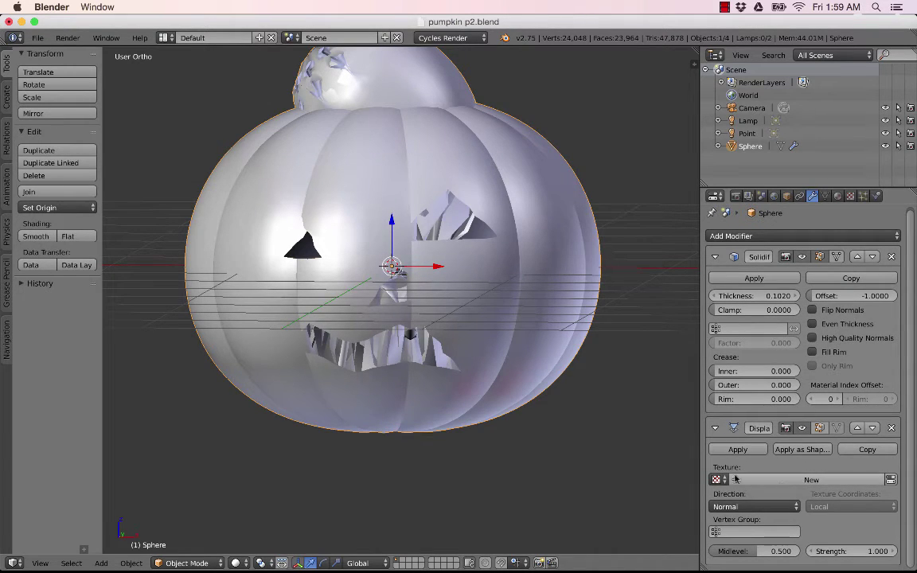
Step: Create a new displacement texture and set its type to Clouds, making the pumpkin heavily lumpy
{"action": "left_click", "coordinate": [799, 481]}
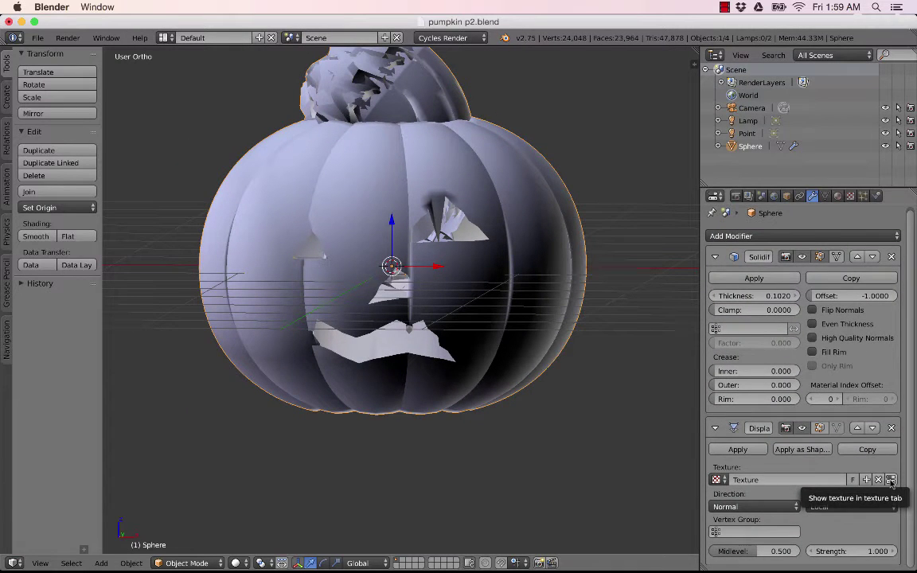
{"action": "left_click", "coordinate": [891, 480]}
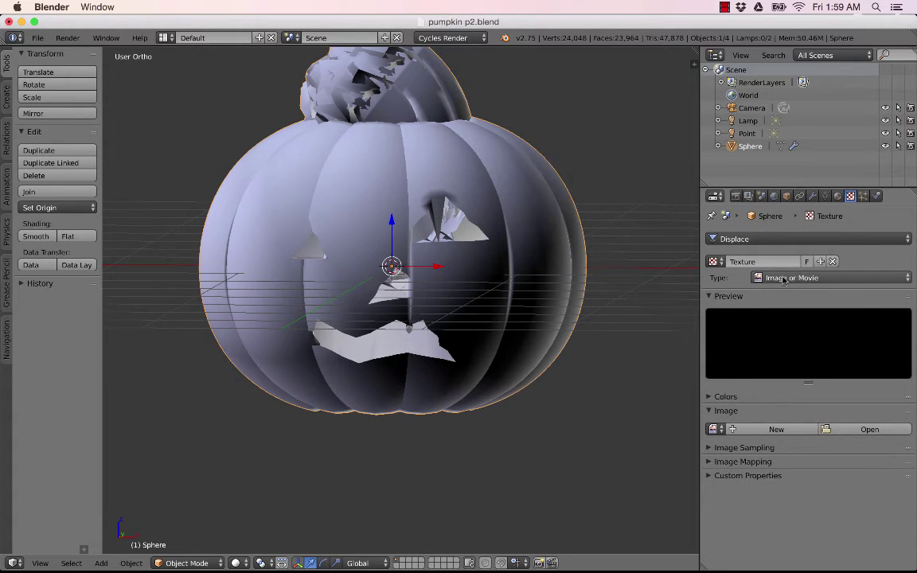
{"action": "left_click", "coordinate": [807, 277]}
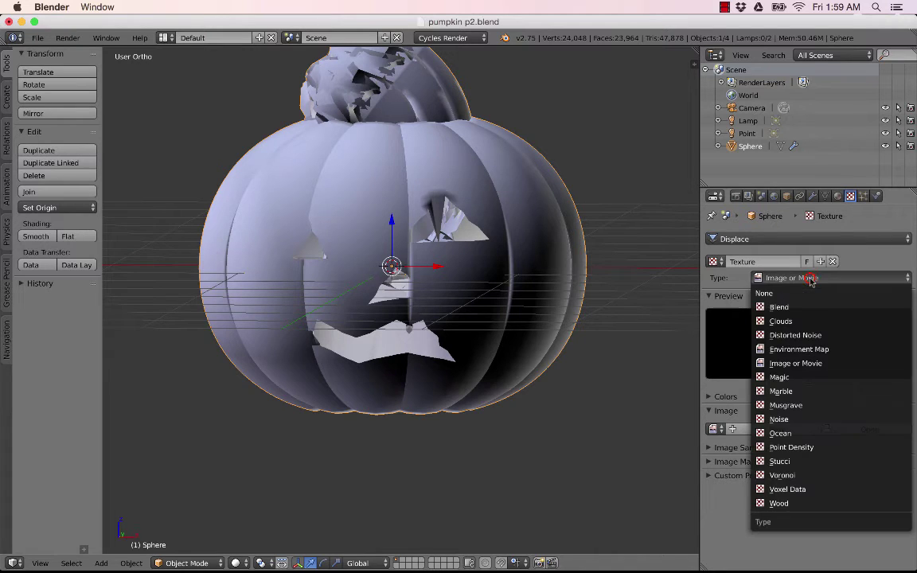
{"action": "left_click", "coordinate": [783, 321]}
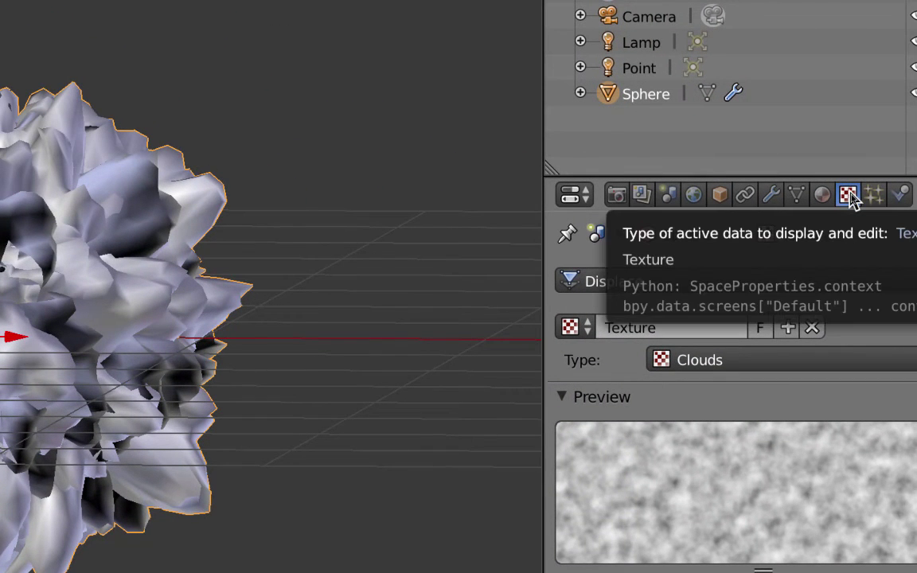
Step: Set the Displace modifier strength to 0.050 for a subtle bumpy surface
{"action": "left_click", "coordinate": [772, 197]}
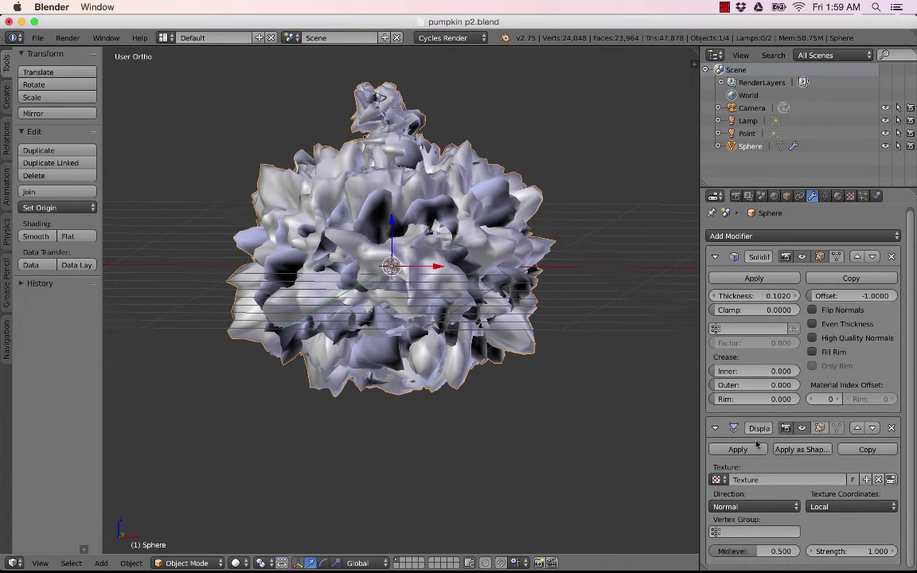
{"action": "left_click", "coordinate": [862, 552]}
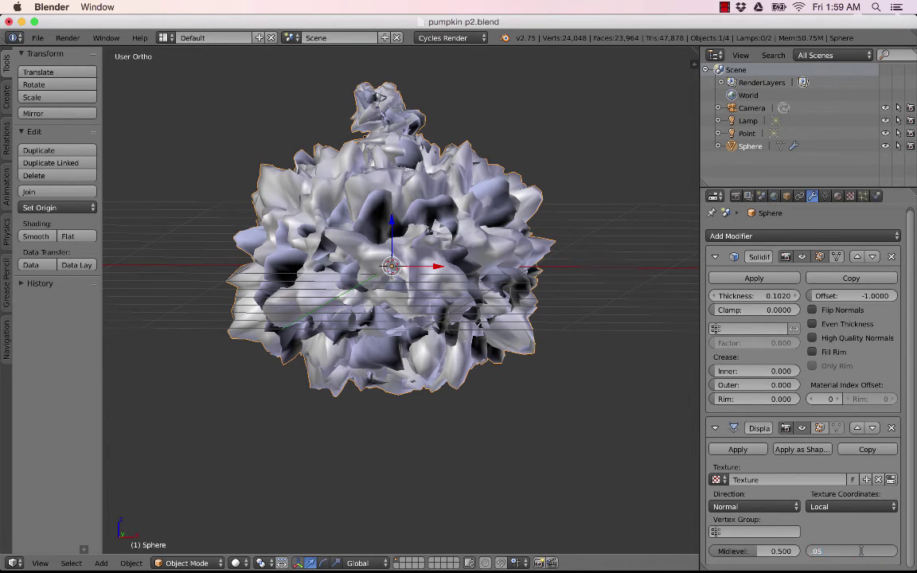
{"action": "key", "text": "Return"}
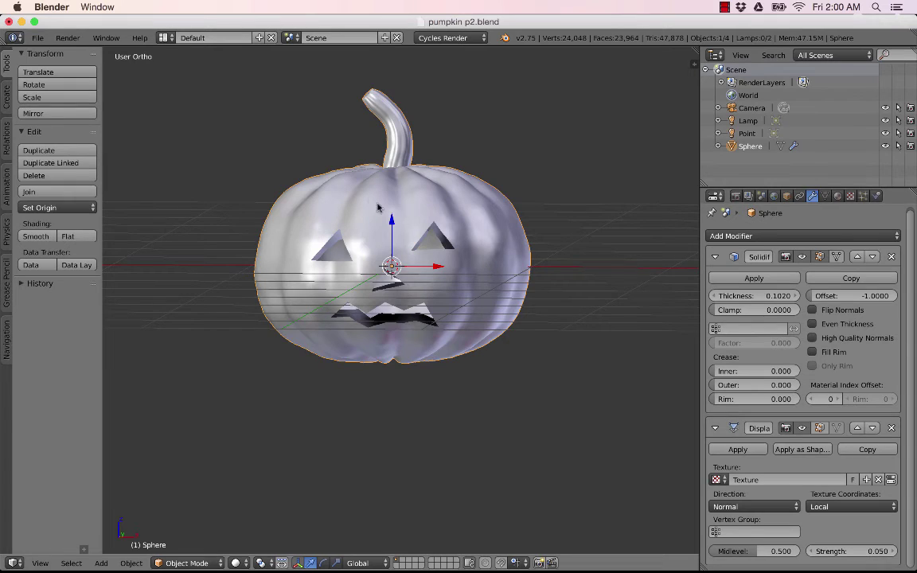
Step: Adjust the zoom and preview the glowing jack-o'-lantern in Rendered shading
{"action": "scroll", "coordinate": [331, 179], "scroll_direction": "up", "scroll_amount": 2}
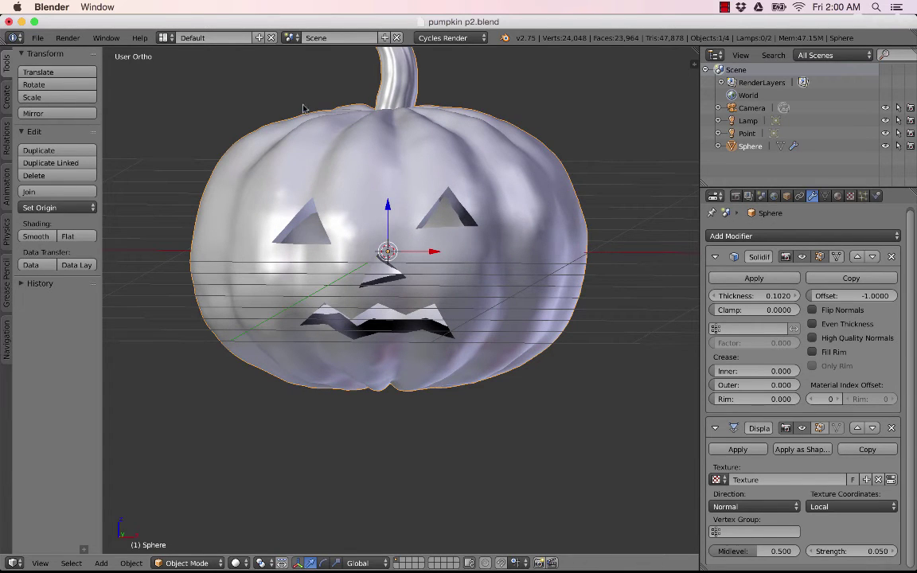
{"action": "scroll", "coordinate": [344, 368], "scroll_direction": "up", "scroll_amount": 1}
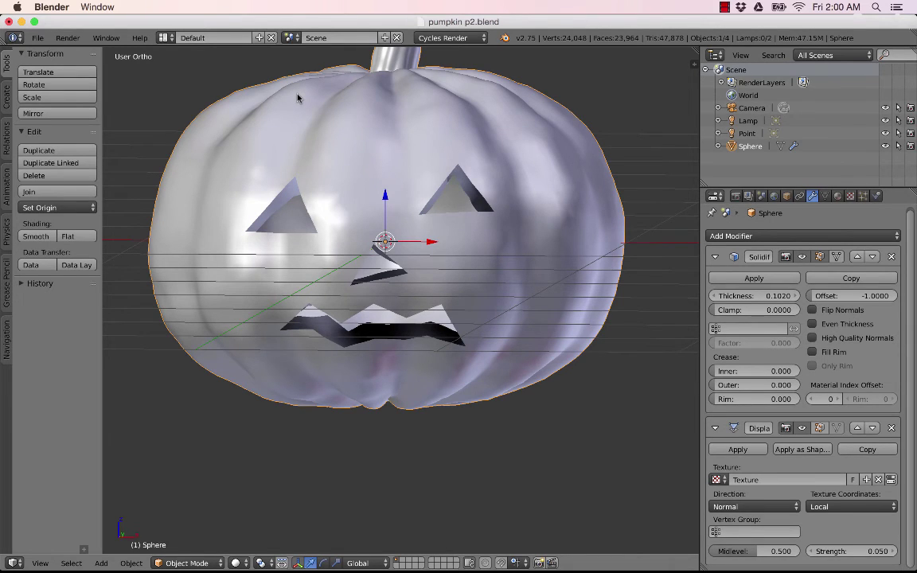
{"action": "scroll", "coordinate": [298, 97], "scroll_direction": "down", "scroll_amount": 3}
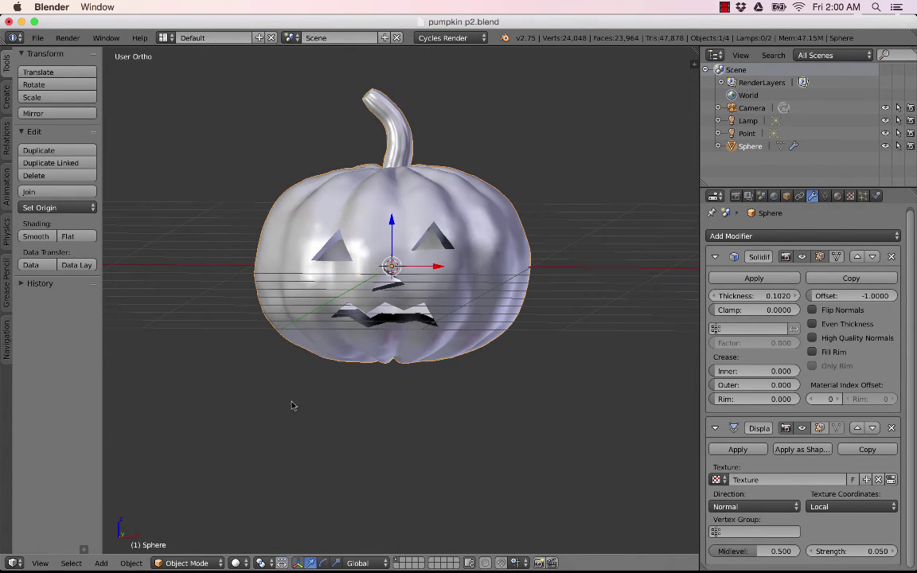
{"action": "left_click", "coordinate": [236, 562]}
{"action": "left_click", "coordinate": [262, 479]}
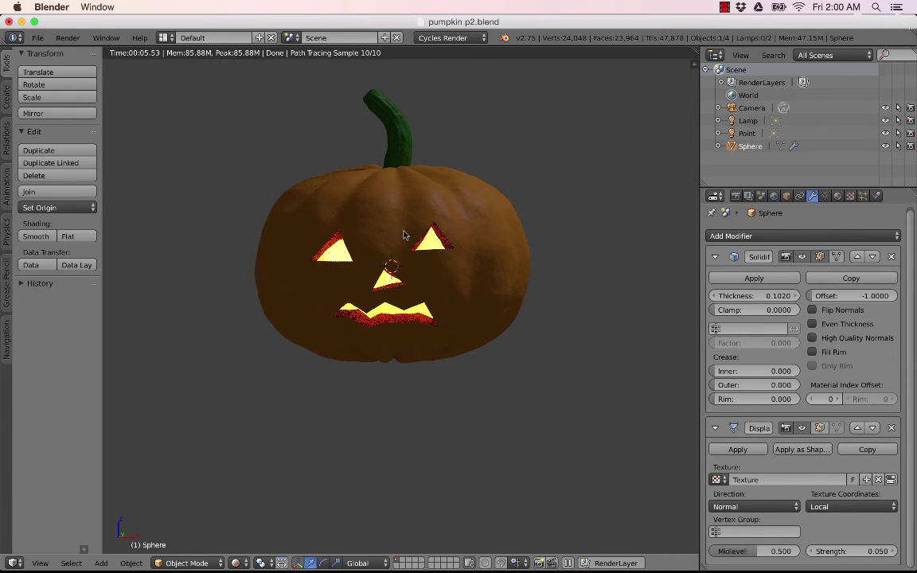
{"action": "scroll", "coordinate": [404, 235], "scroll_direction": "down", "scroll_amount": 1}
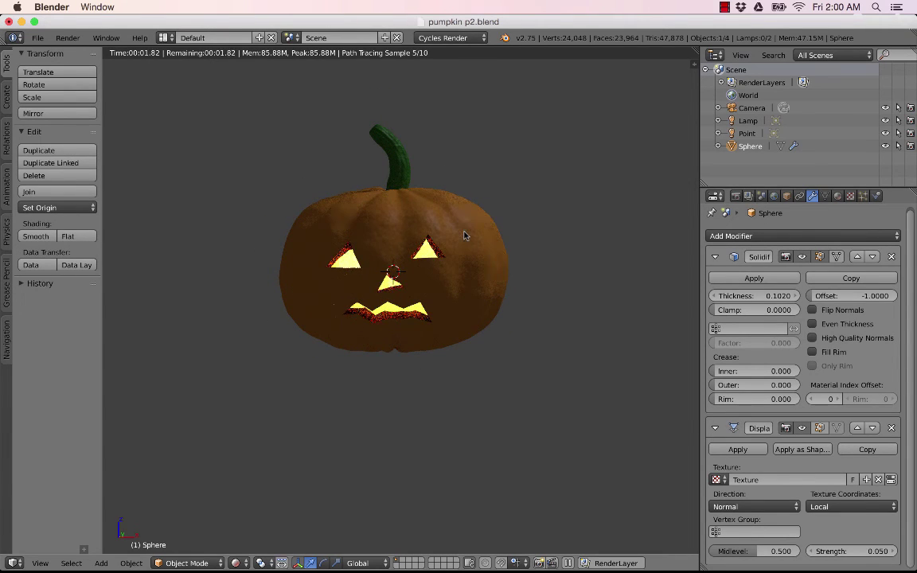